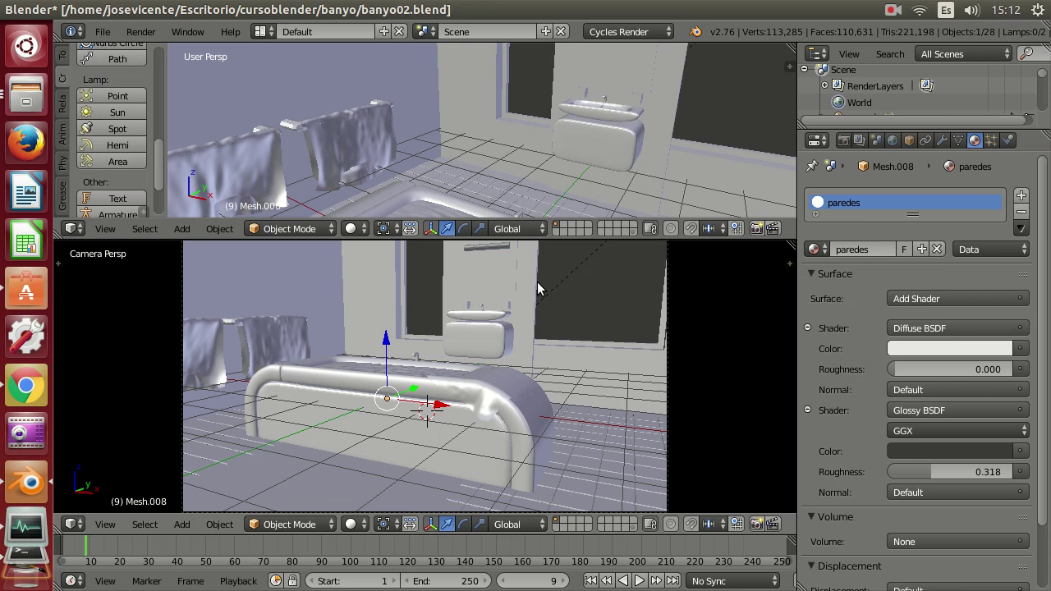
Set the camera viewport to Rendered shading for a live Cycles preview, and make it slightly taller.
left_click(358, 525)
left_click(384, 415)
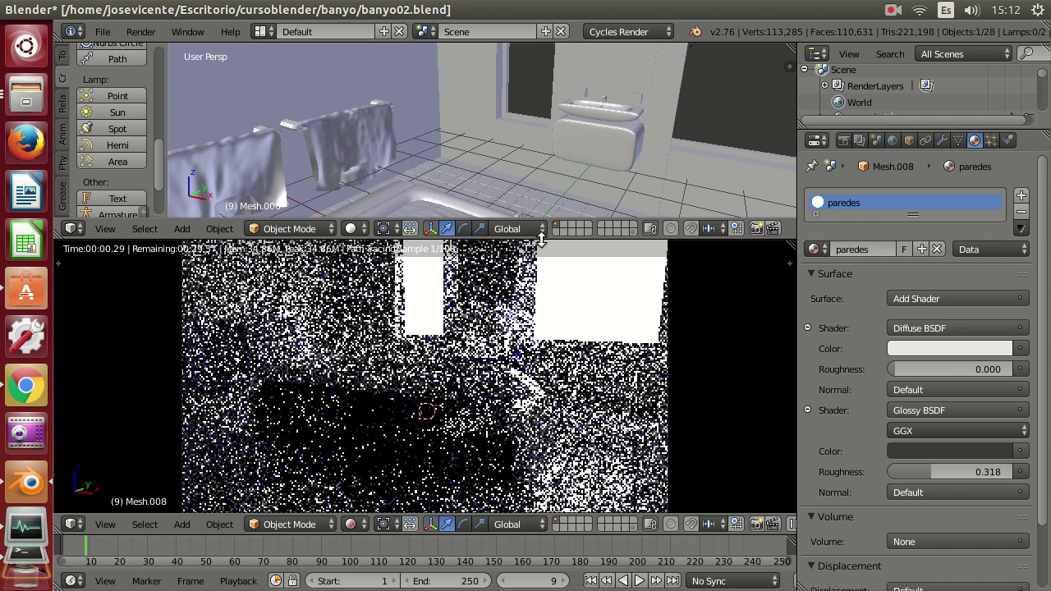
left_click_drag(542, 236, 541, 228)
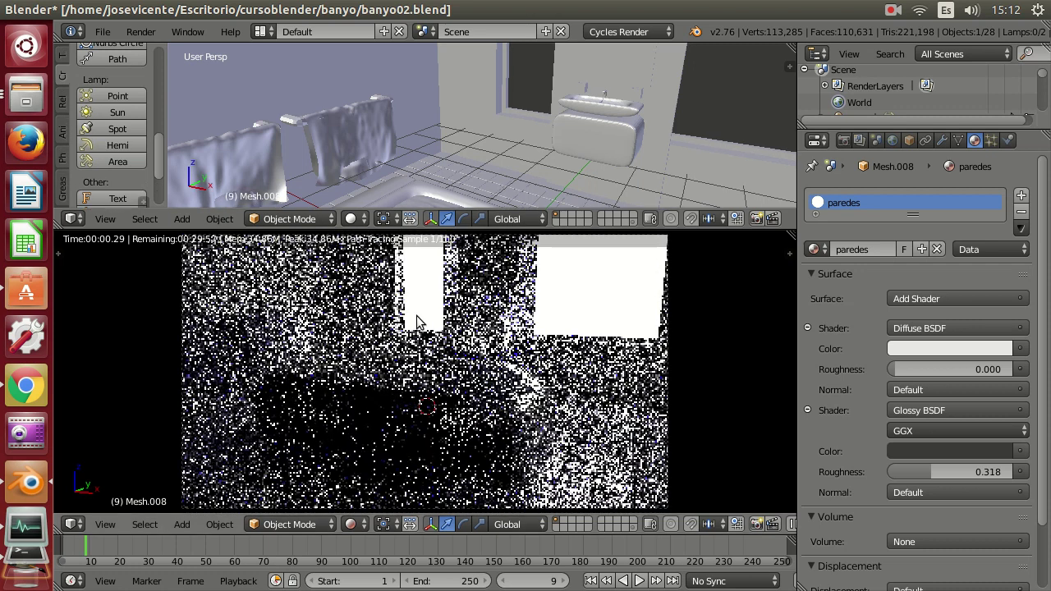
left_click(101, 32)
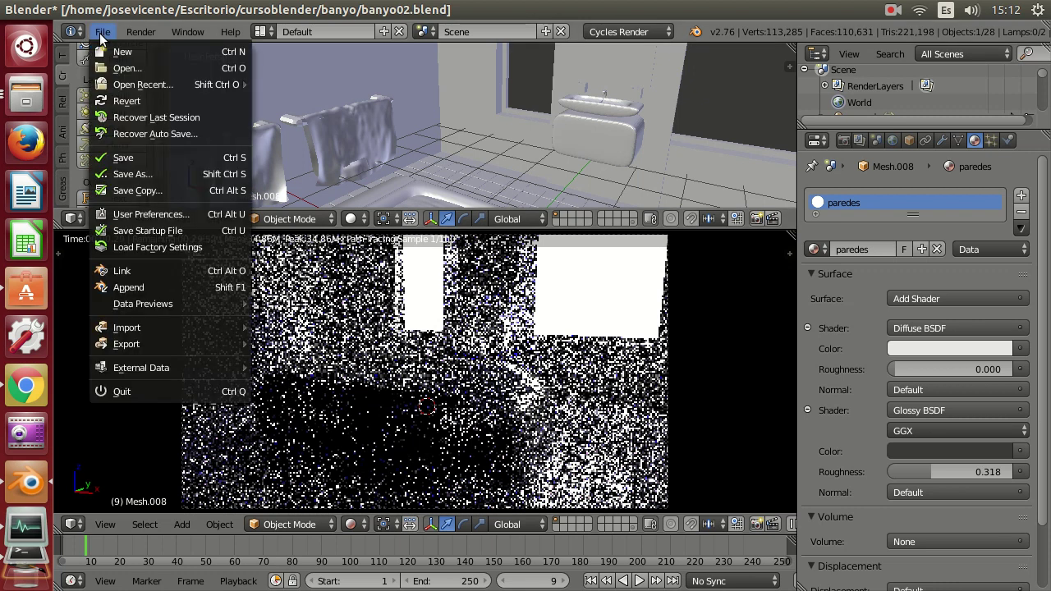
Save the bathroom scene as banyo03.blend in the banyo folder.
left_click(141, 173)
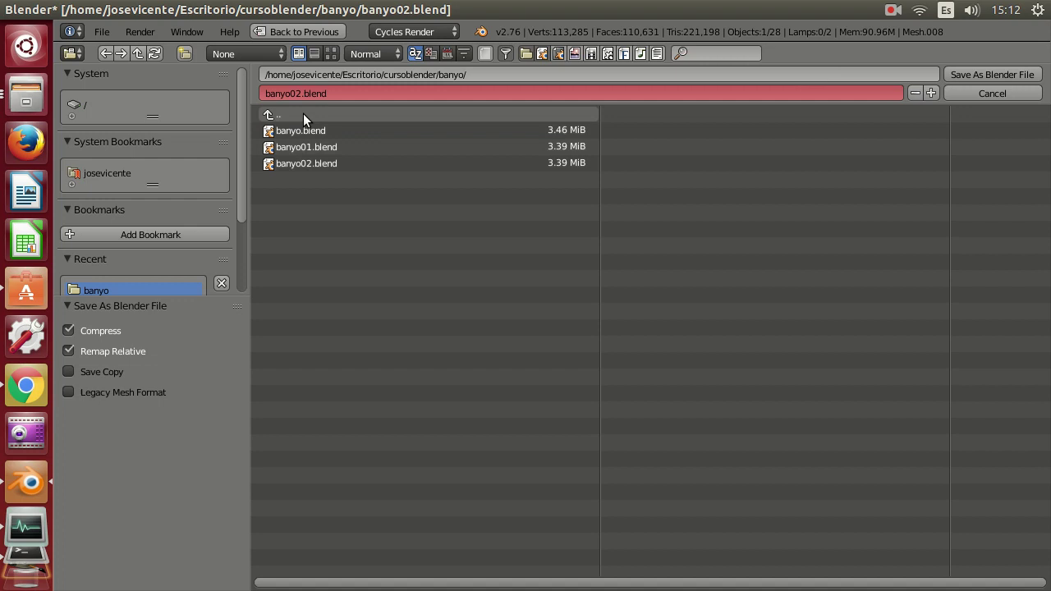
key("BackSpace")
type("3")
key("Return")
left_click(991, 76)
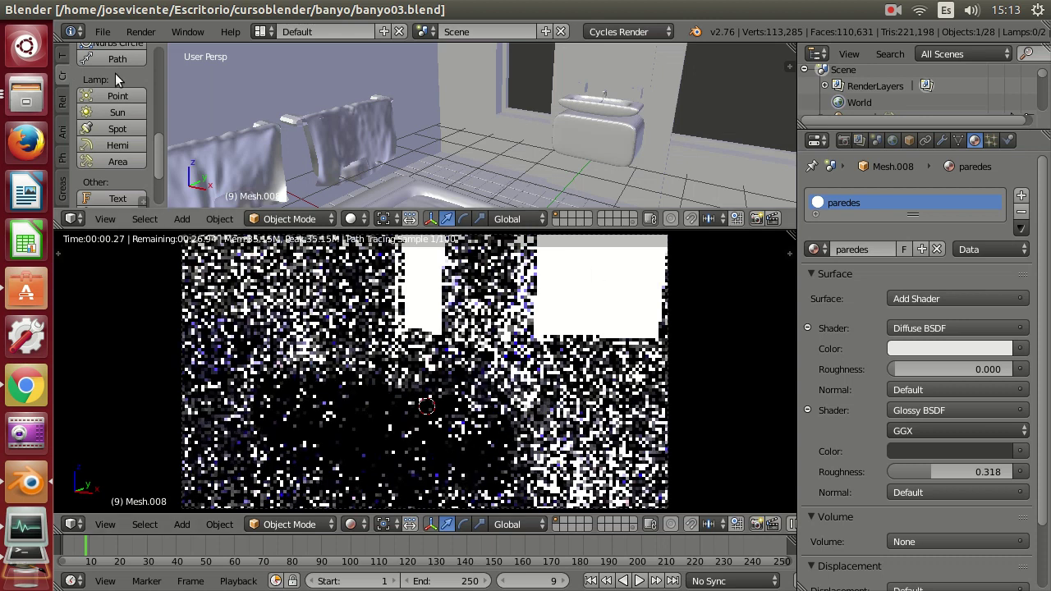
left_click(101, 31)
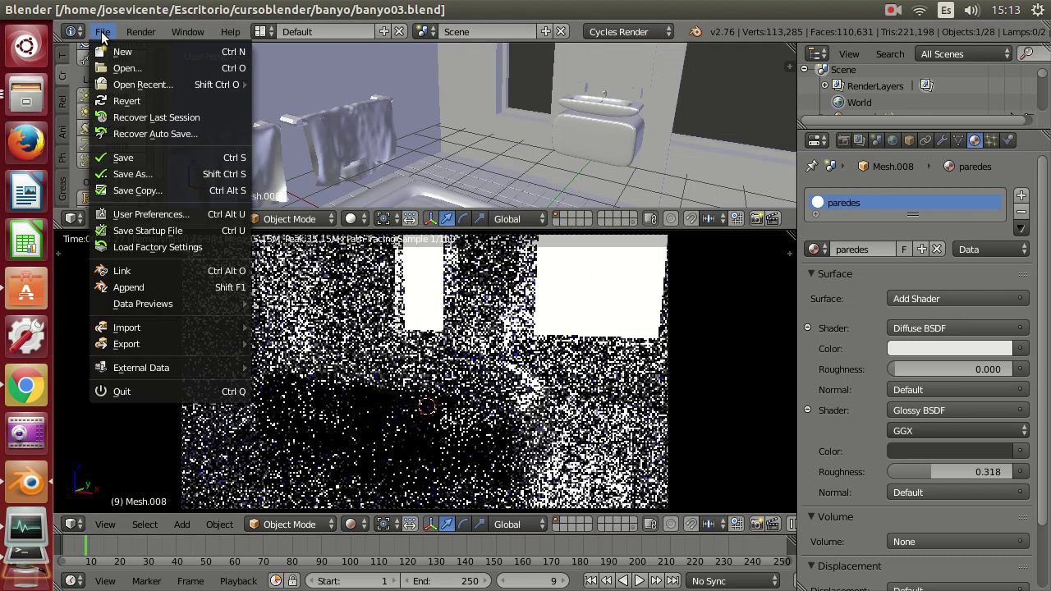
In User Preferences, set the Compute Device to CUDA on the GeForce GTX 550 Ti.
left_click(147, 214)
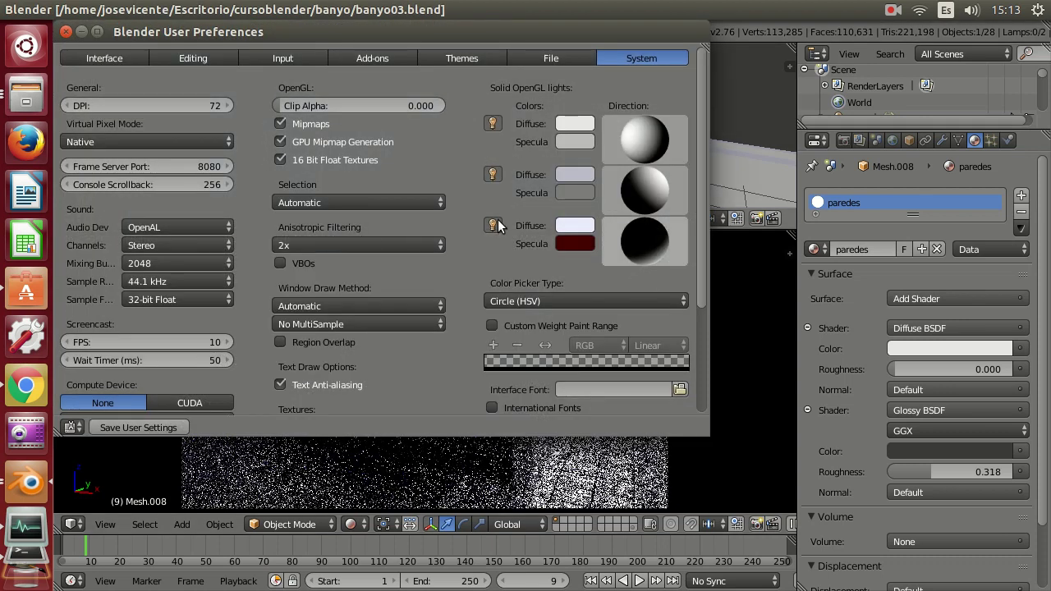
left_click(195, 402)
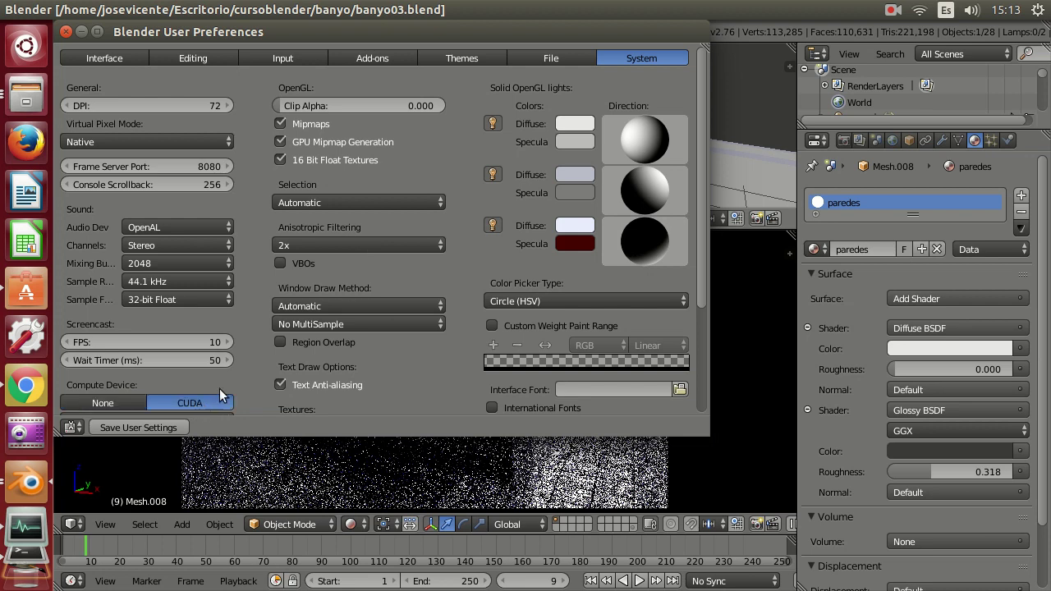
scroll(220, 388, "down", 2)
scroll(227, 370, "down", 1)
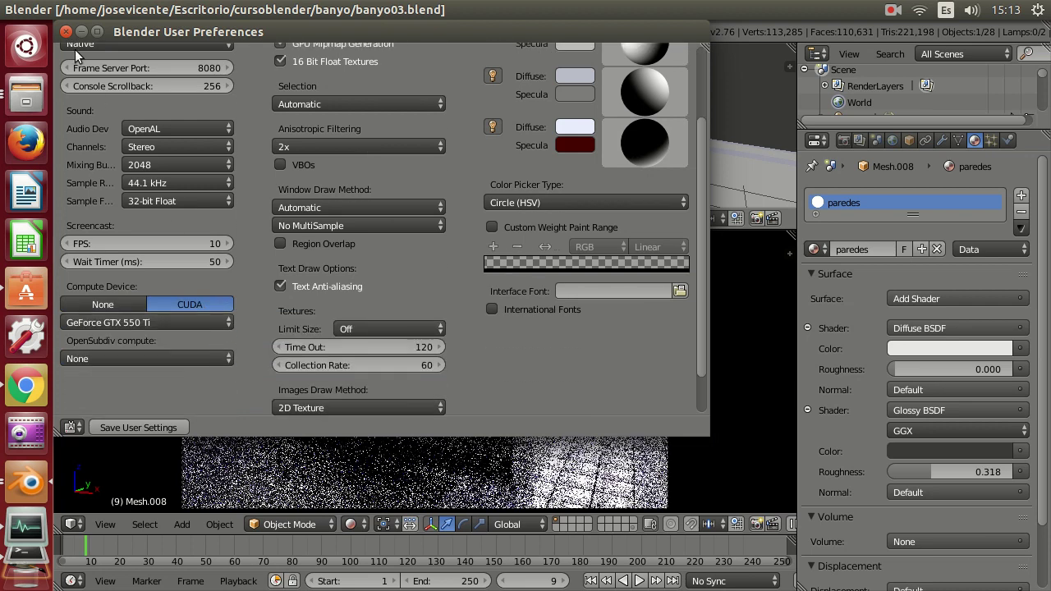
key("alt+F4")
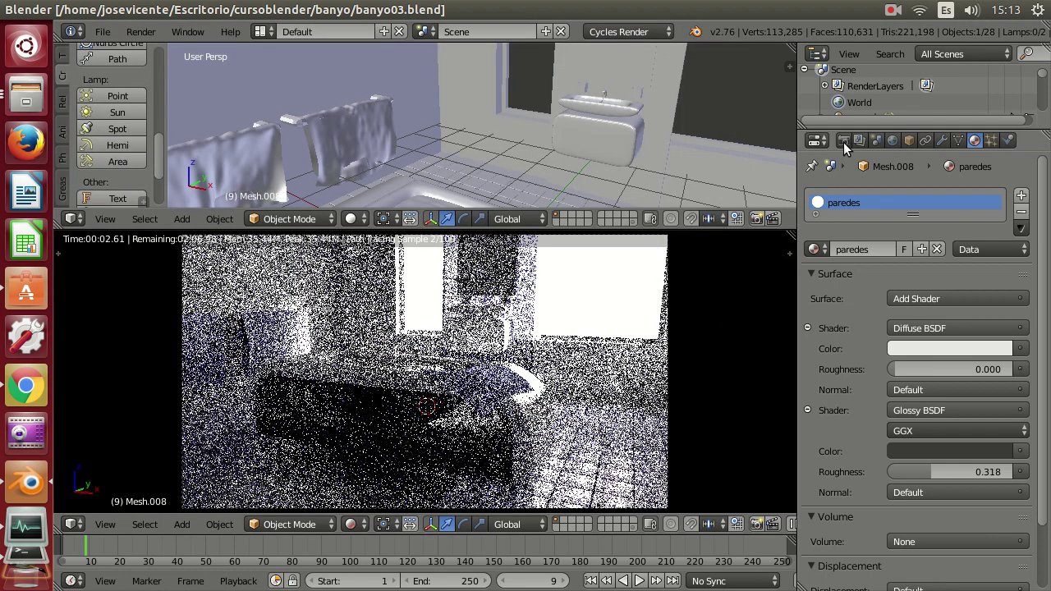
Set the Cycles render Device to CPU in the Render properties.
left_click(843, 142)
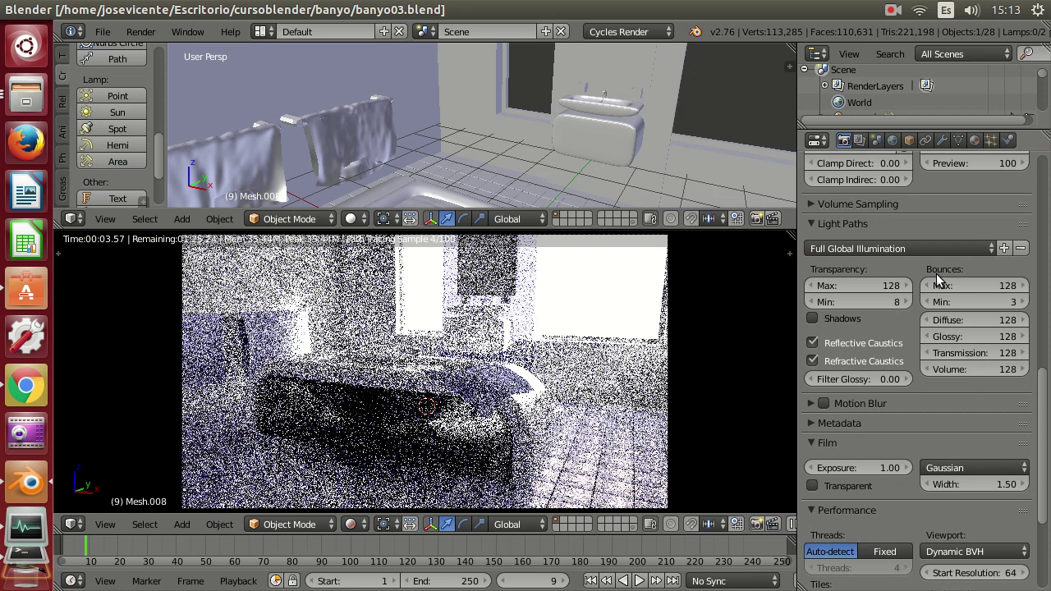
scroll(936, 274, "up", 4)
scroll(937, 293, "up", 10)
scroll(936, 294, "up", 5)
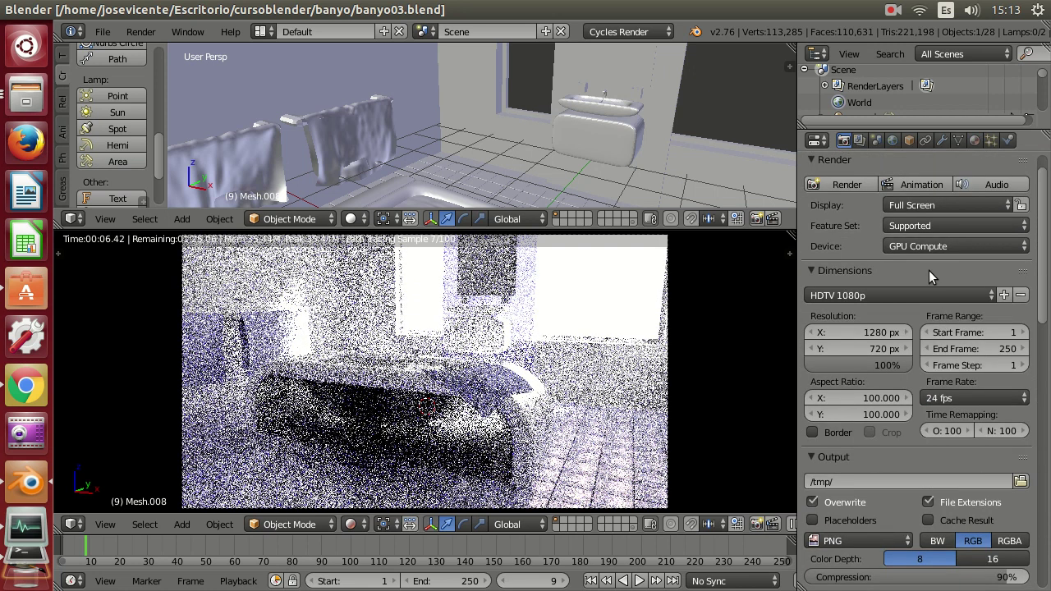
scroll(929, 270, "up", 2)
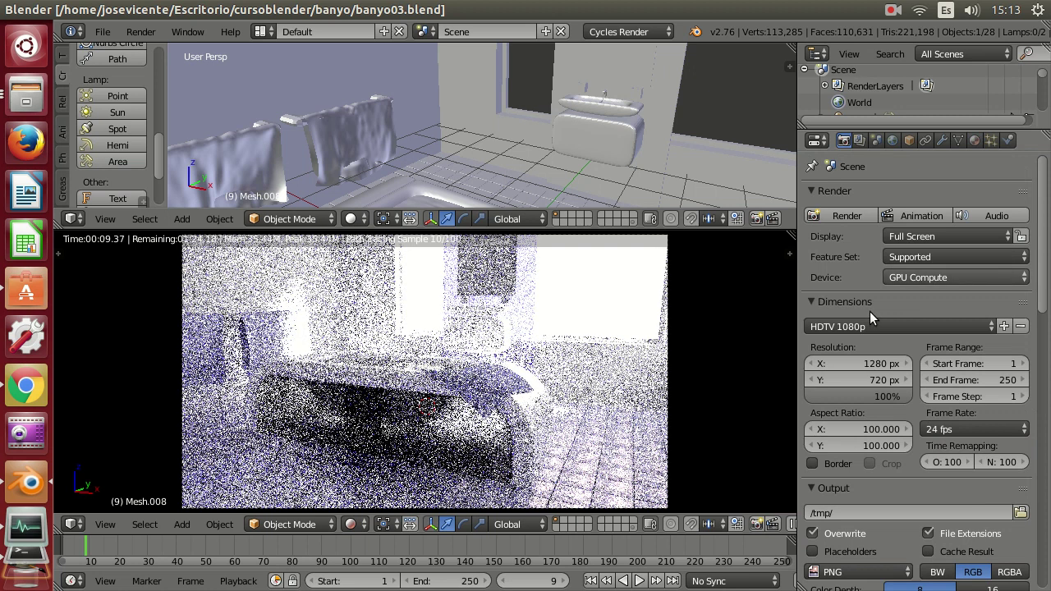
left_click(920, 277)
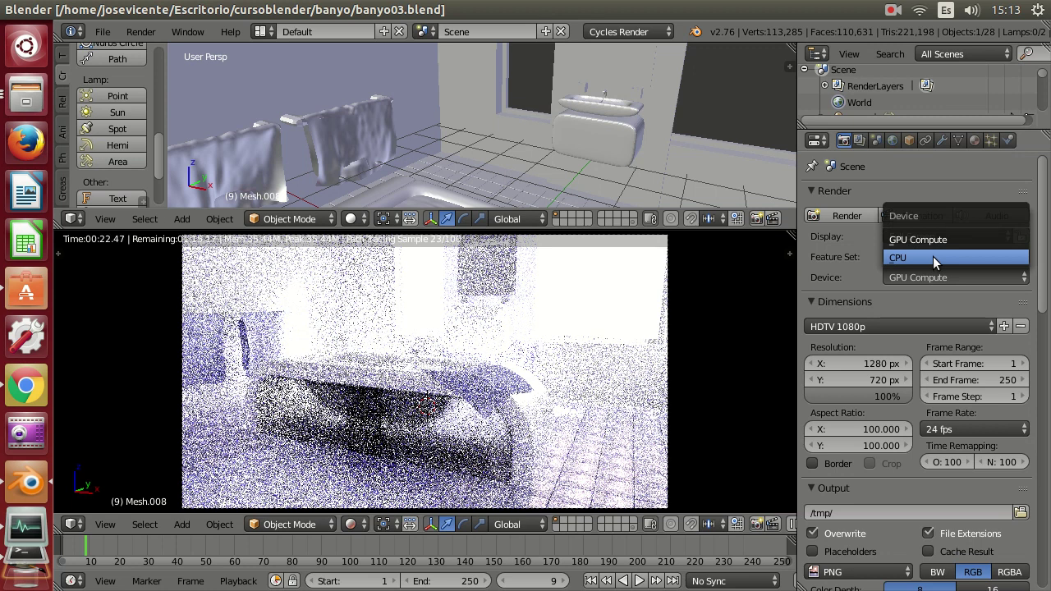
left_click(933, 256)
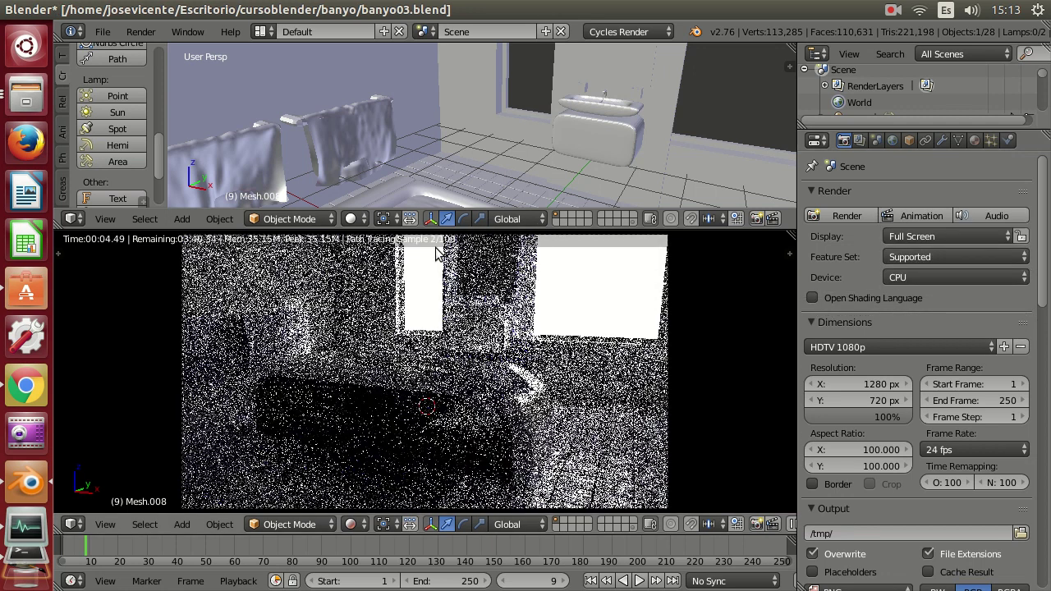
Set the maximum transparency bounces to 0 in Light Paths.
scroll(921, 412, "down", 5)
scroll(921, 412, "down", 5)
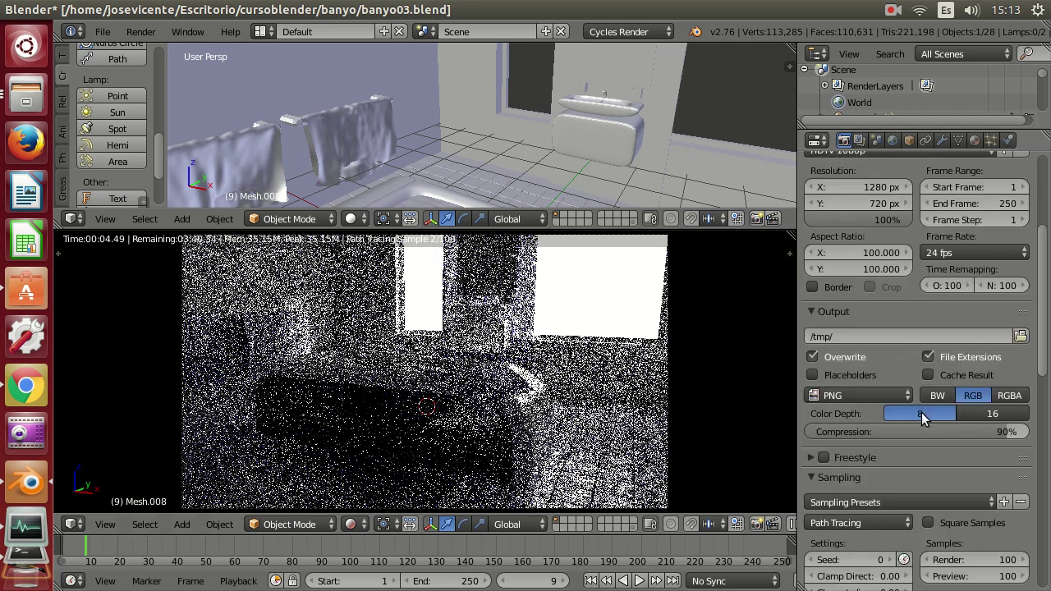
scroll(921, 412, "down", 5)
scroll(923, 418, "down", 2)
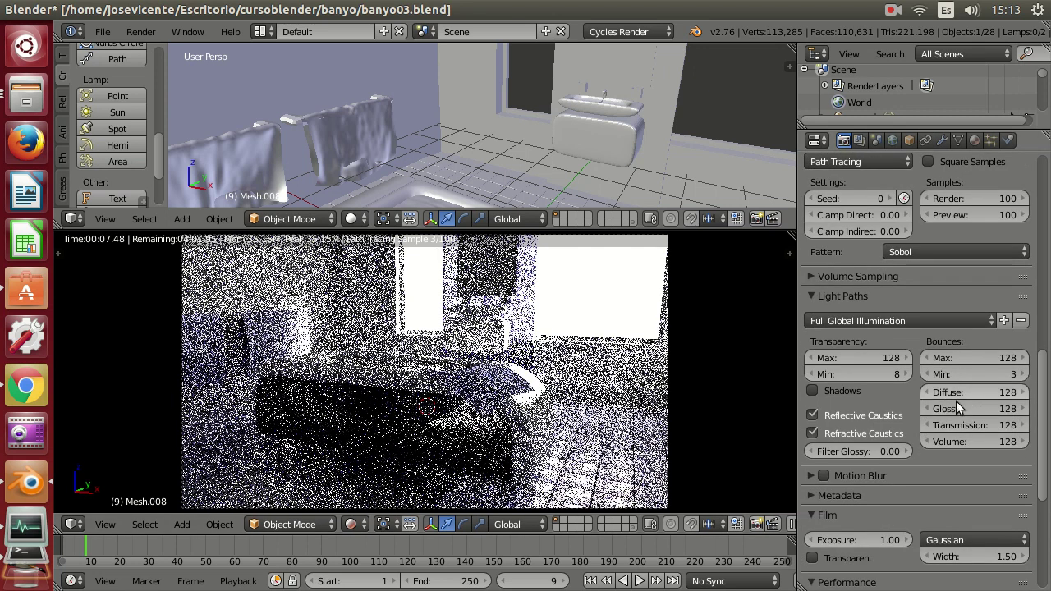
left_click(850, 358)
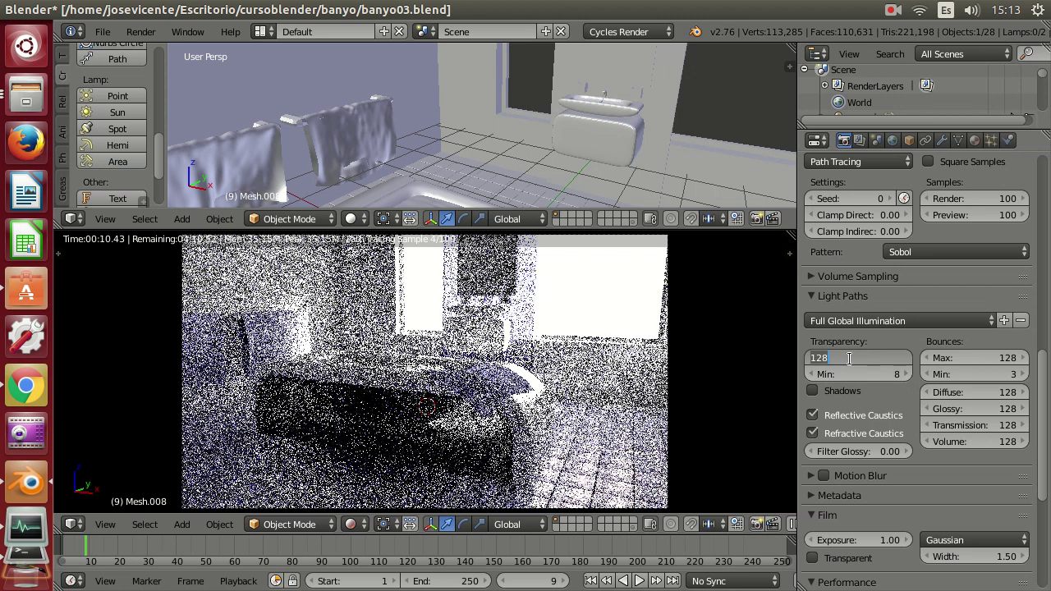
type("0")
key("Tab")
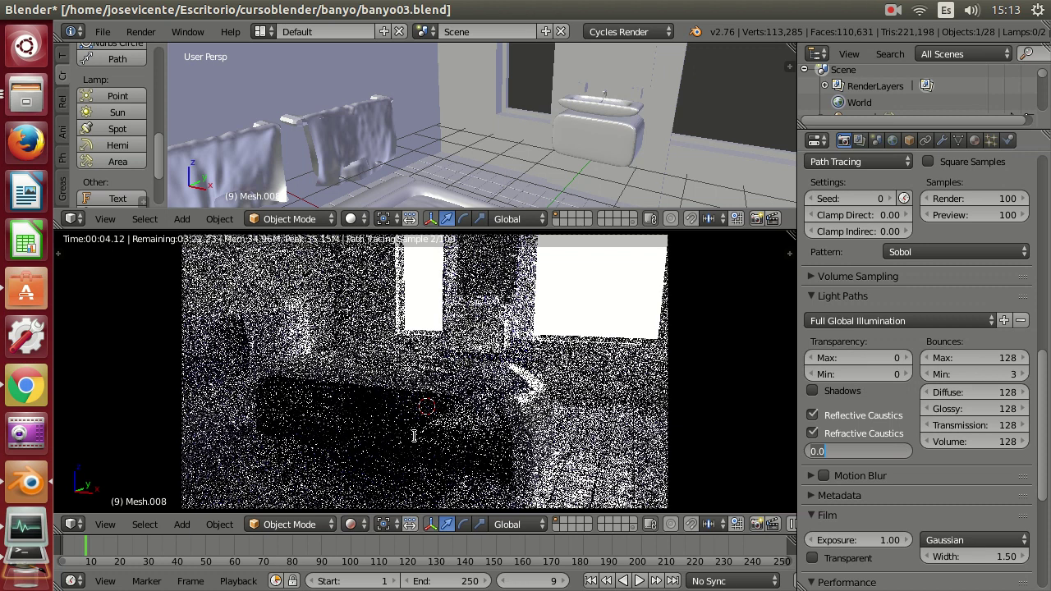
key("Return")
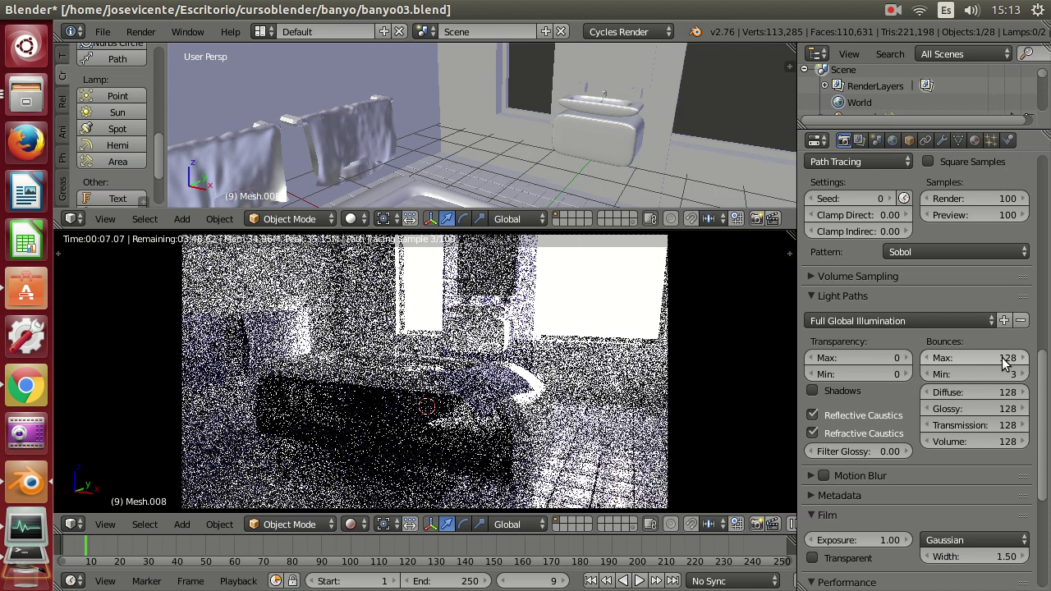
Set max, diffuse, glossy, transmission and volume bounces all to 4.
left_click(991, 356)
type("4")
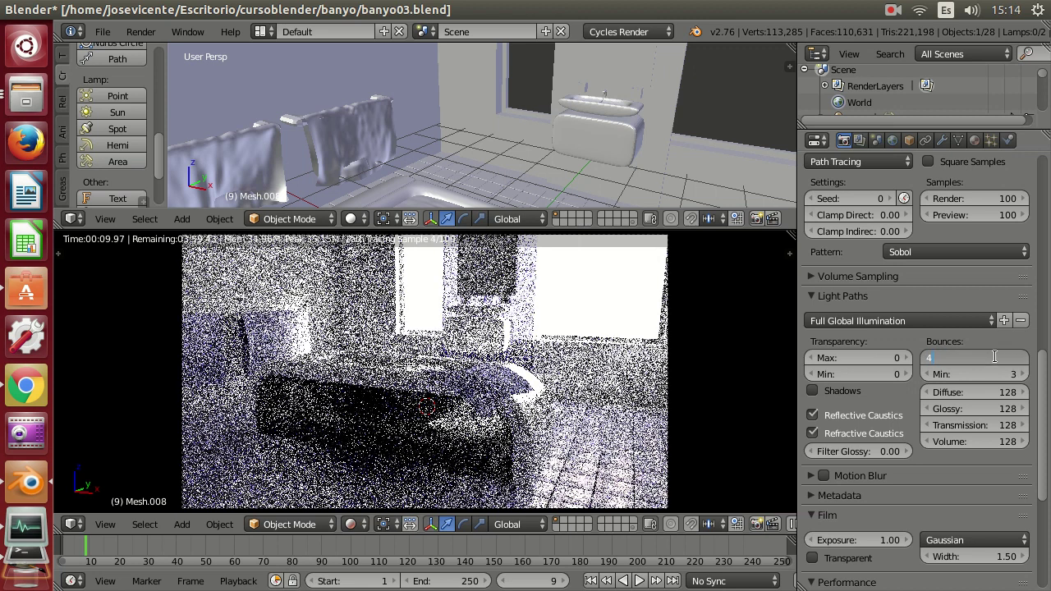
key("Tab")
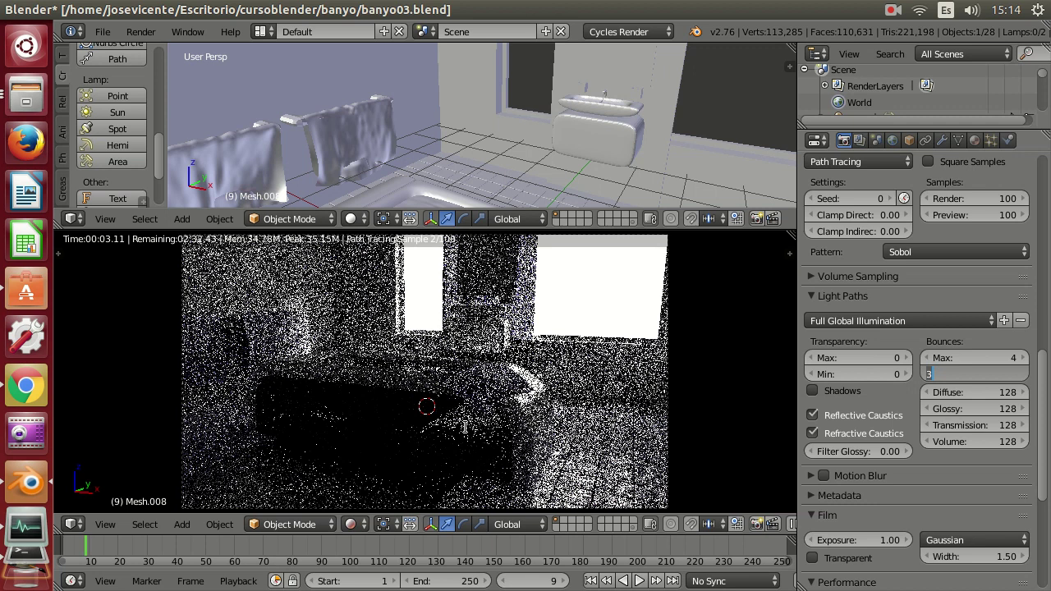
left_click(982, 392)
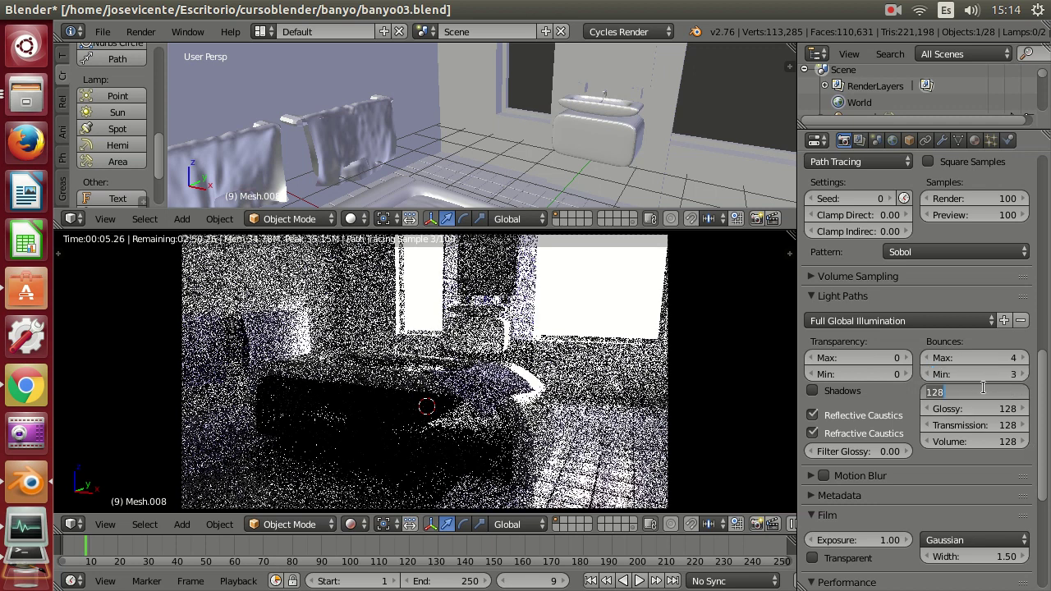
type("4")
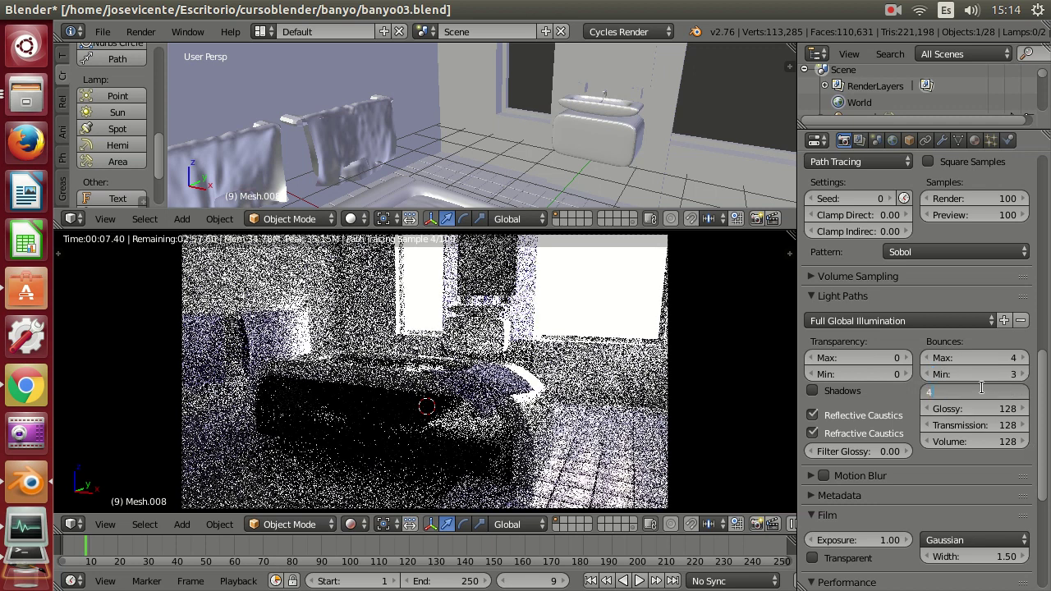
key("Tab")
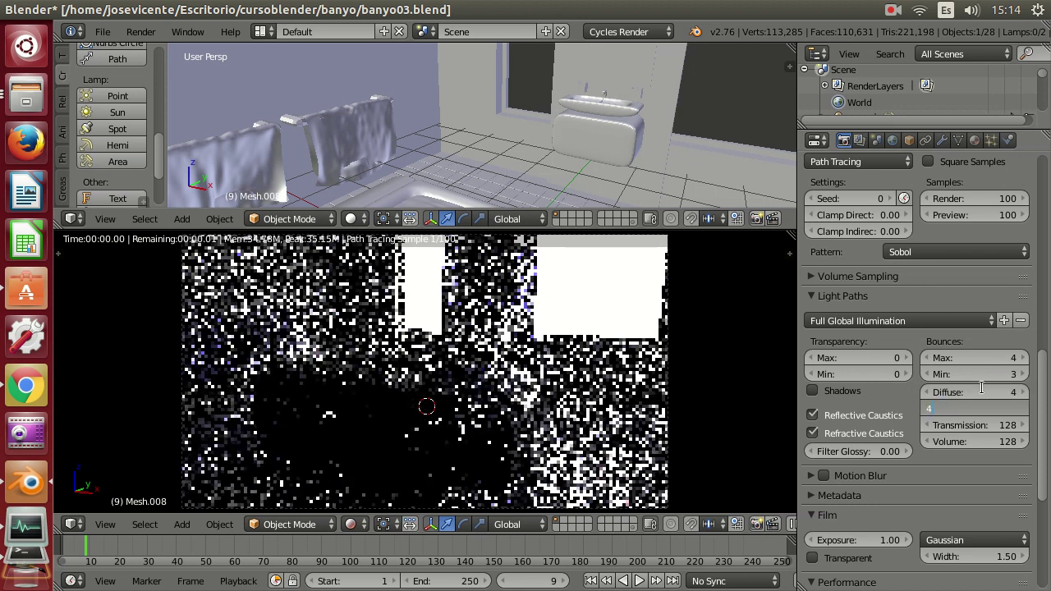
type("4")
key("Tab")
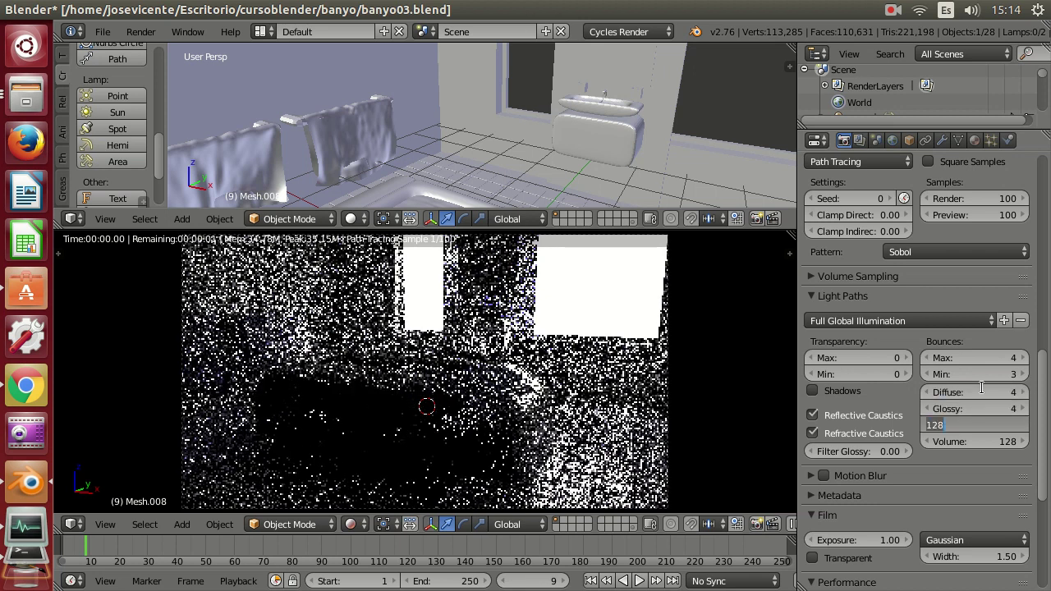
type("4")
key("Tab")
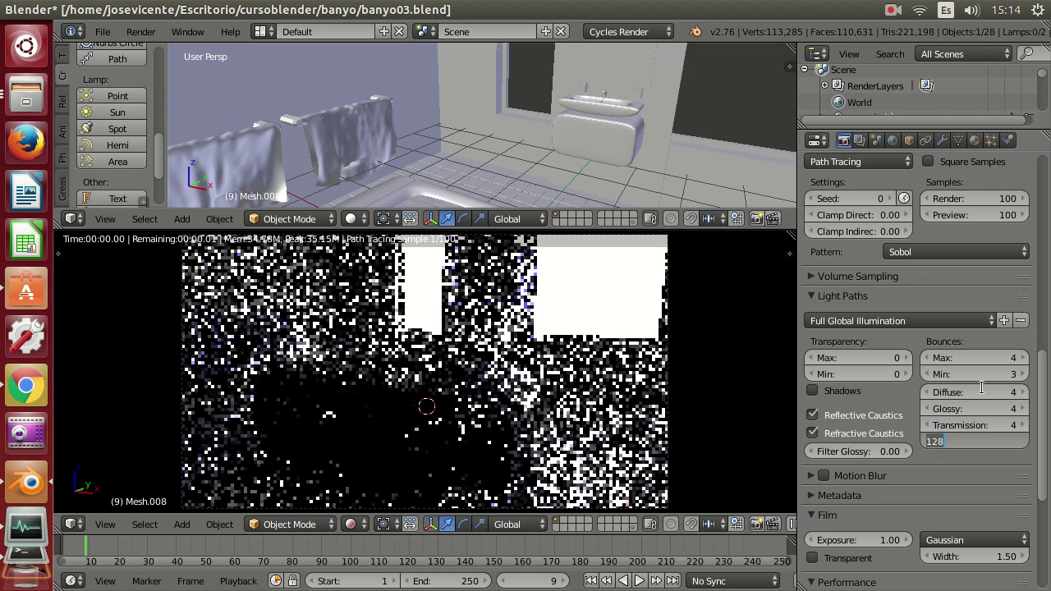
type("4")
key("Tab")
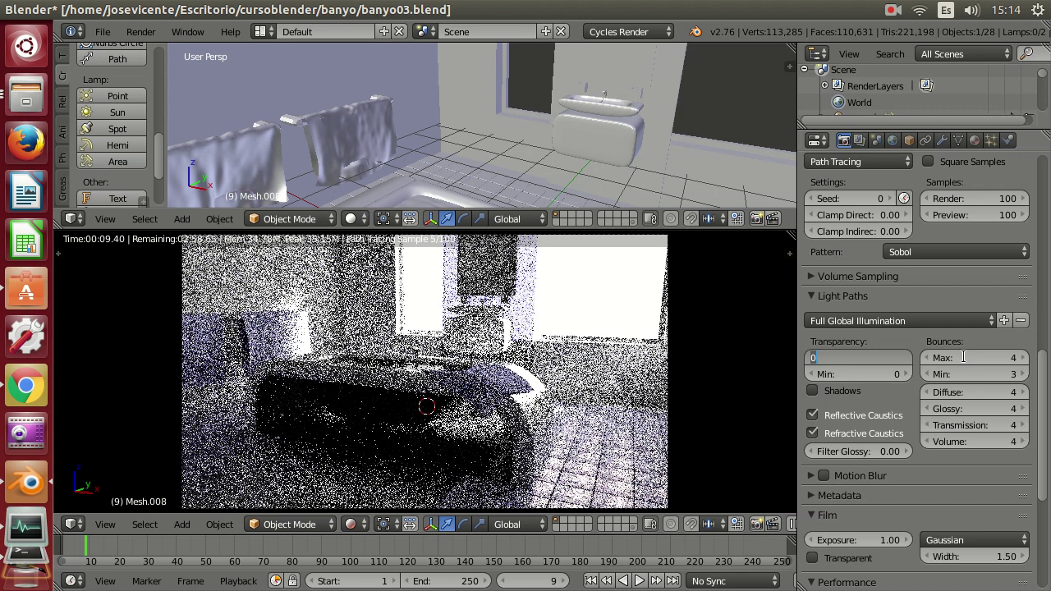
Turn off reflective and refractive caustics in Light Paths.
key("Return")
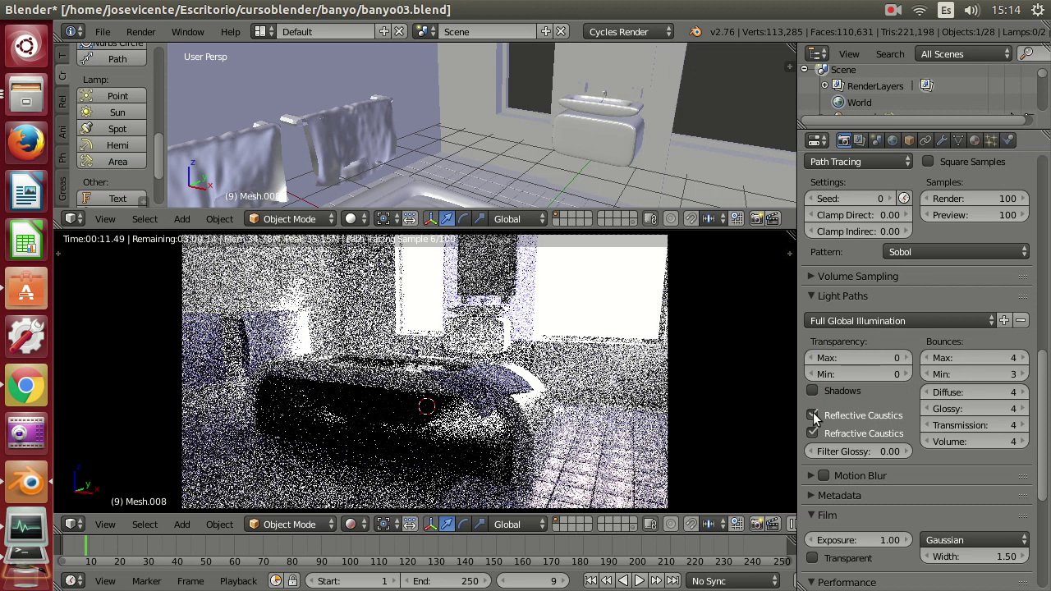
left_click(813, 416)
left_click(813, 433)
left_click(813, 433)
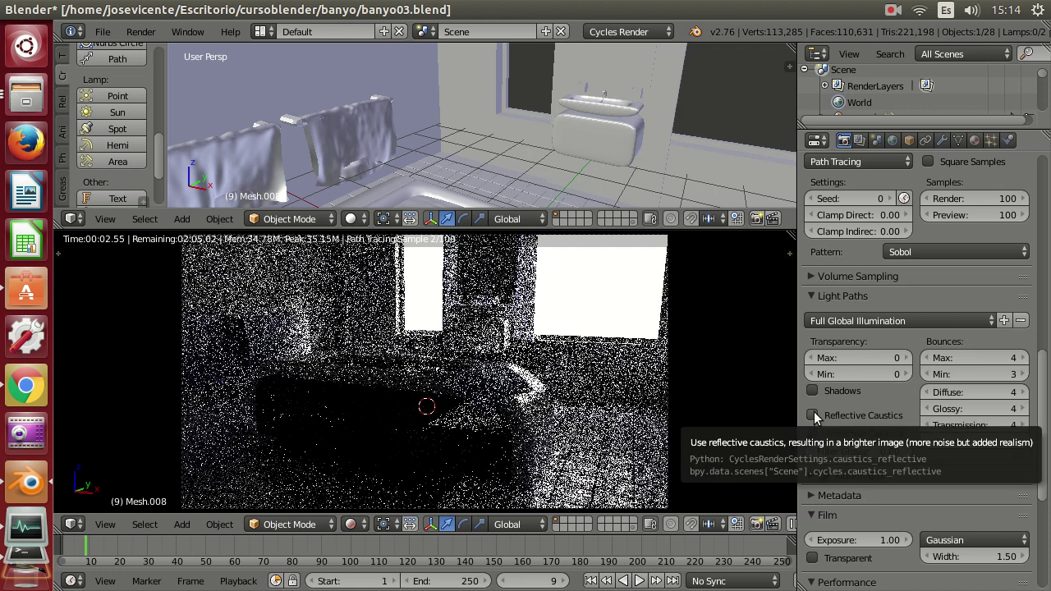
Switch the render Device back to GPU Compute.
scroll(939, 299, "up", 4)
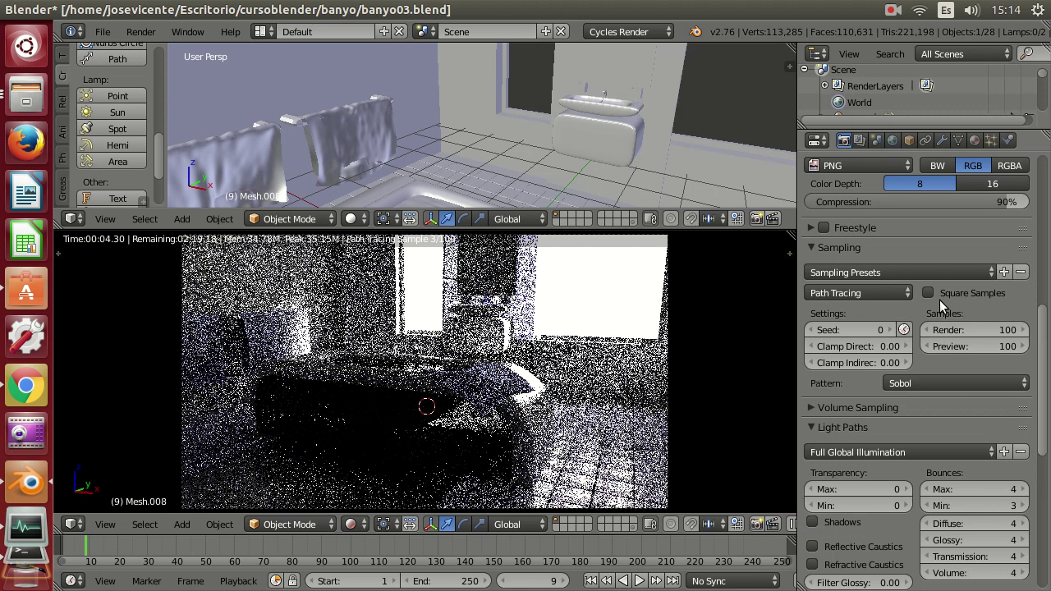
scroll(940, 299, "up", 12)
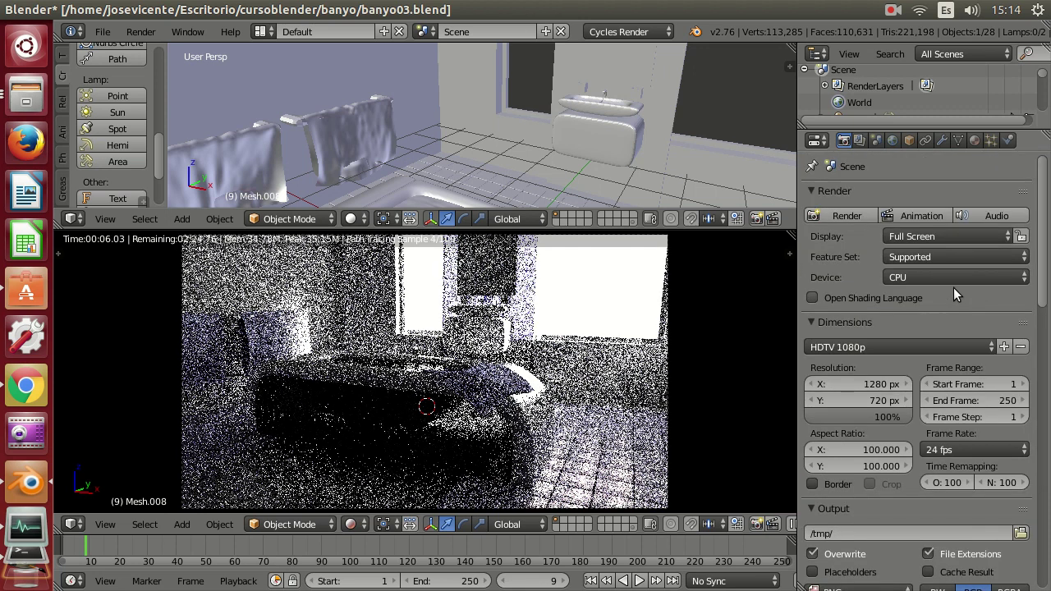
left_click(953, 279)
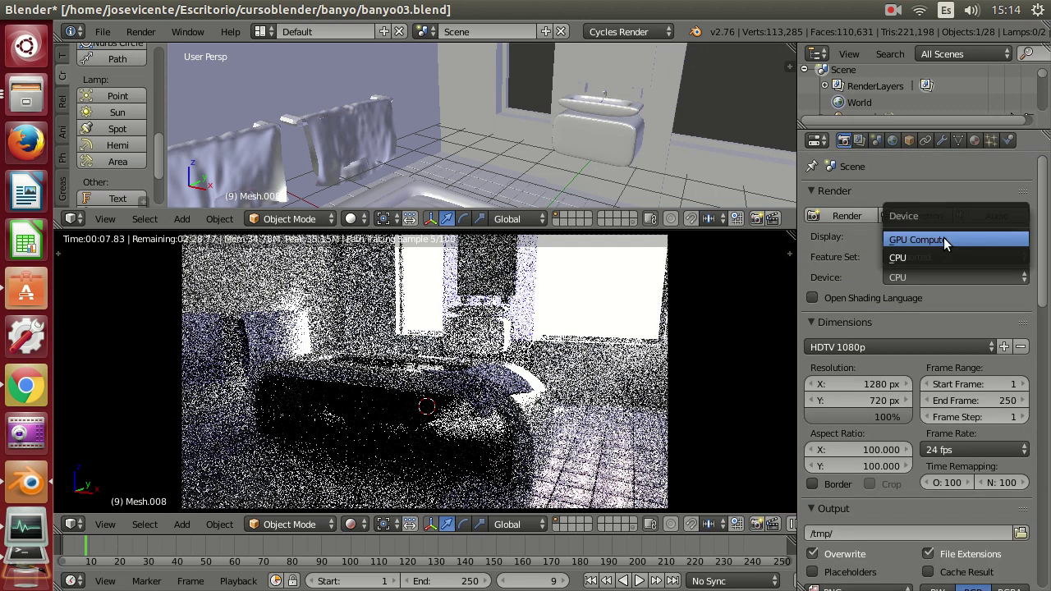
left_click(944, 239)
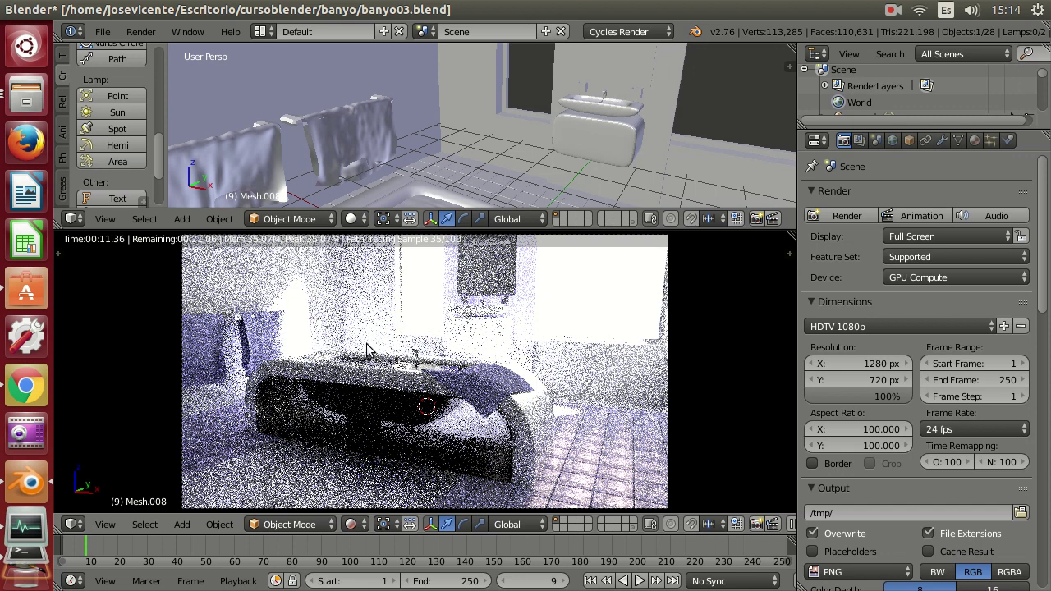
Select the Area.001 lamp and lower its strength from 106.2 to 74.1.
middle_click_drag(461, 113, 471, 119)
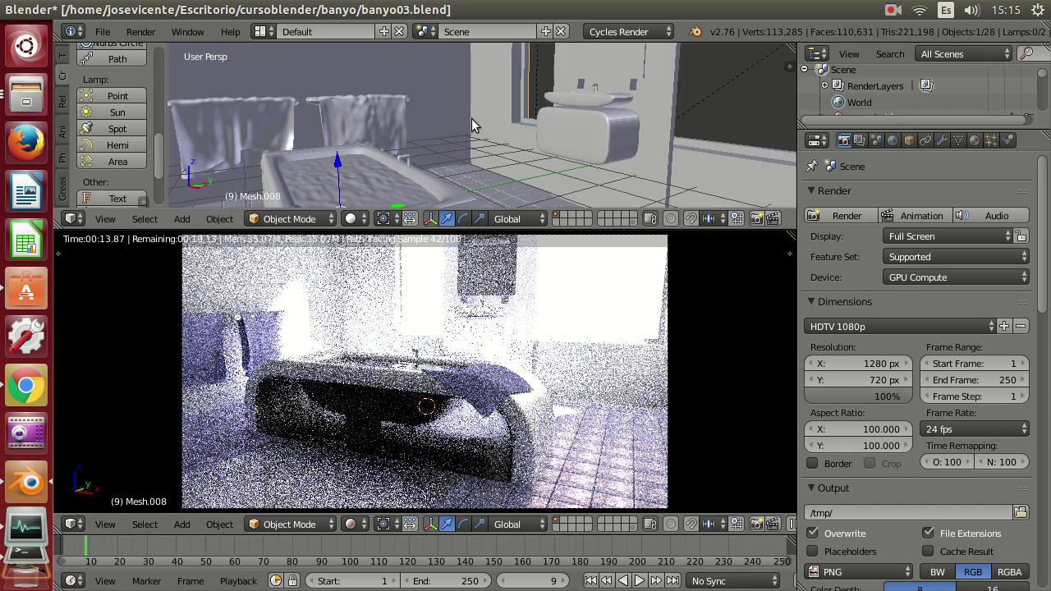
key("KP_Decimal")
middle_click_drag(557, 126, 593, 137)
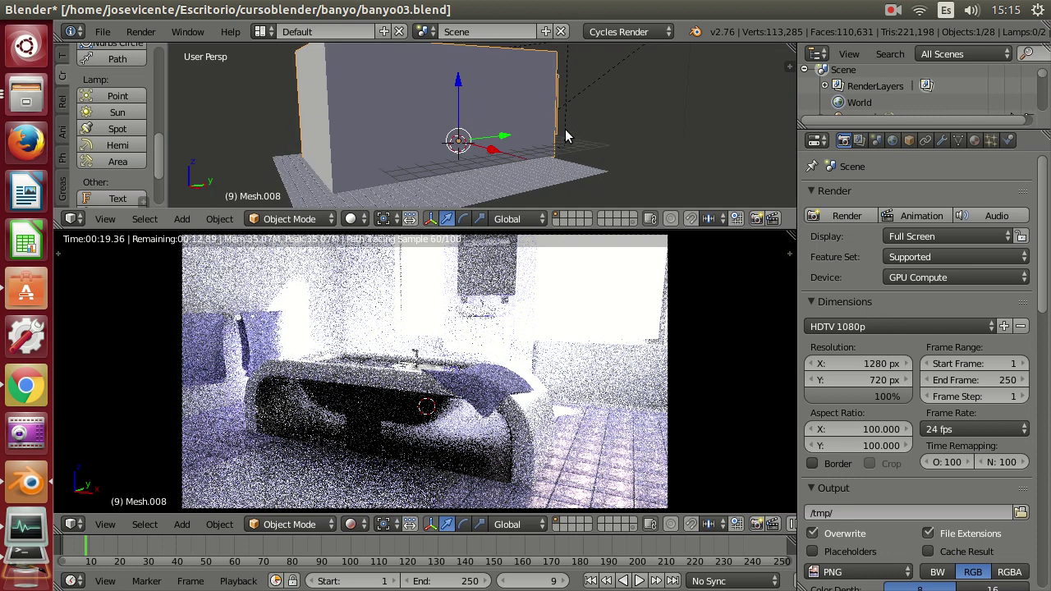
right_click(565, 136)
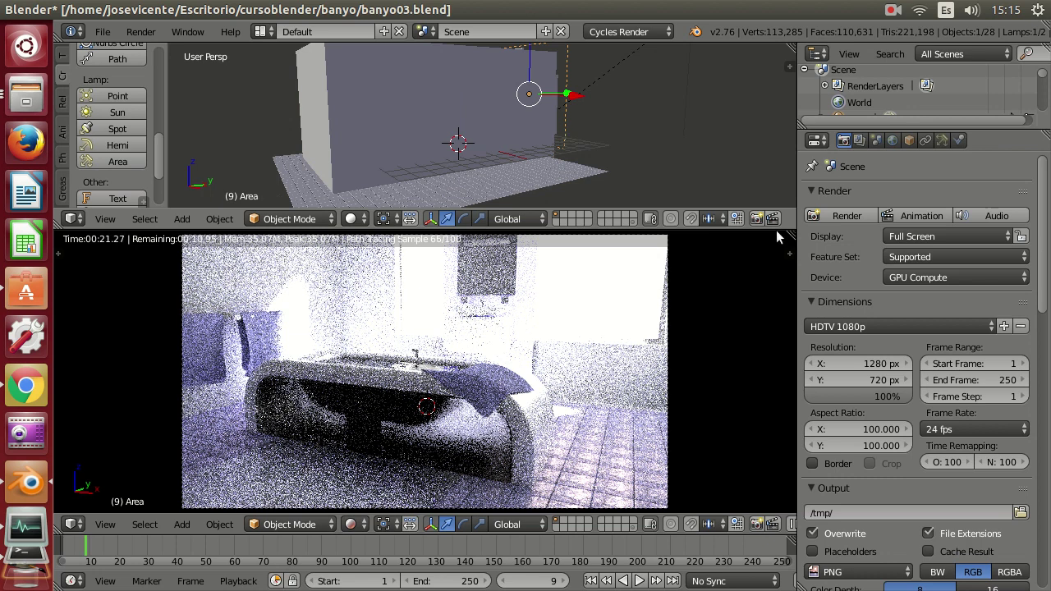
left_click(941, 140)
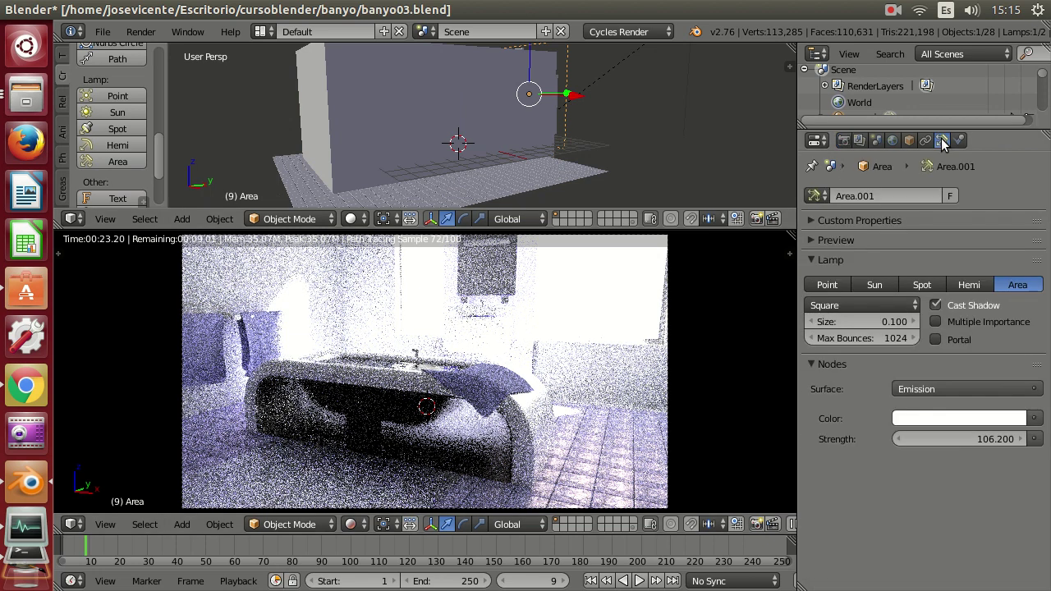
double_click(961, 438)
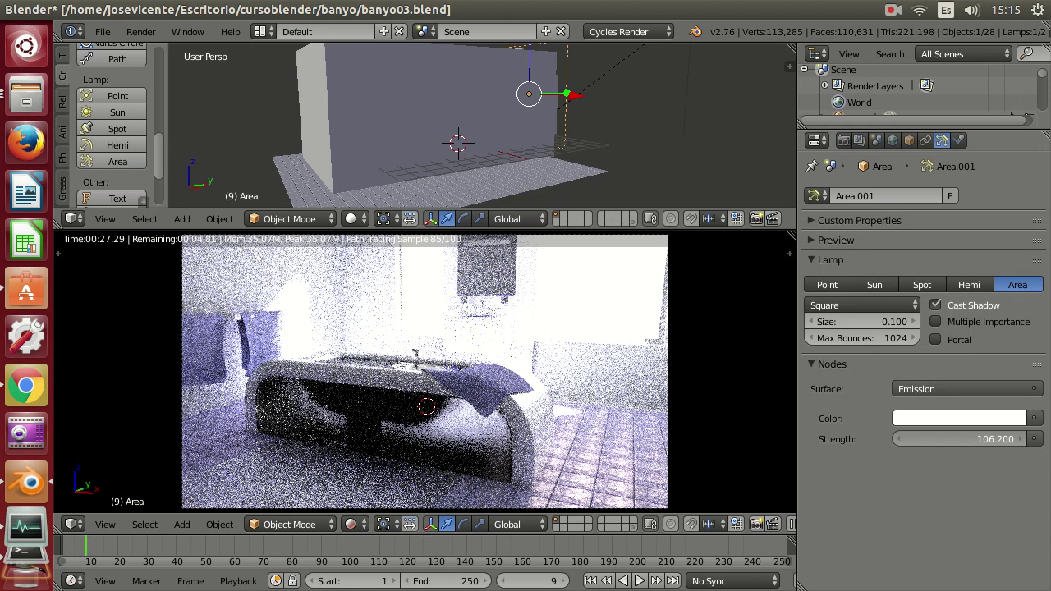
type("101")
key("Return")
left_click_drag(961, 438, 904, 444)
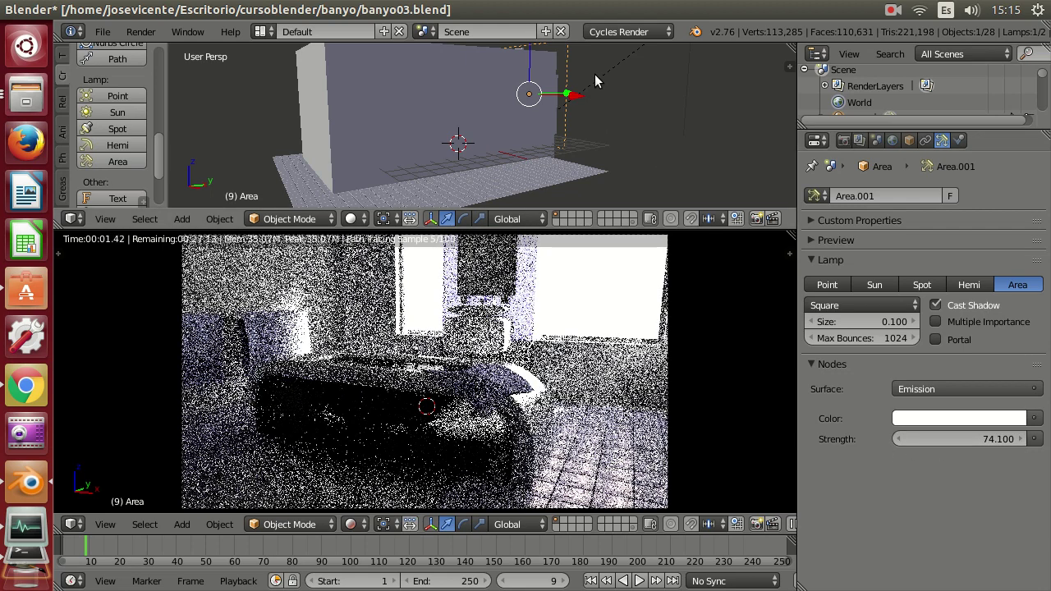
Select the Sun.001 lamp and drag its strength down from 129 to 37.2.
right_click(602, 82)
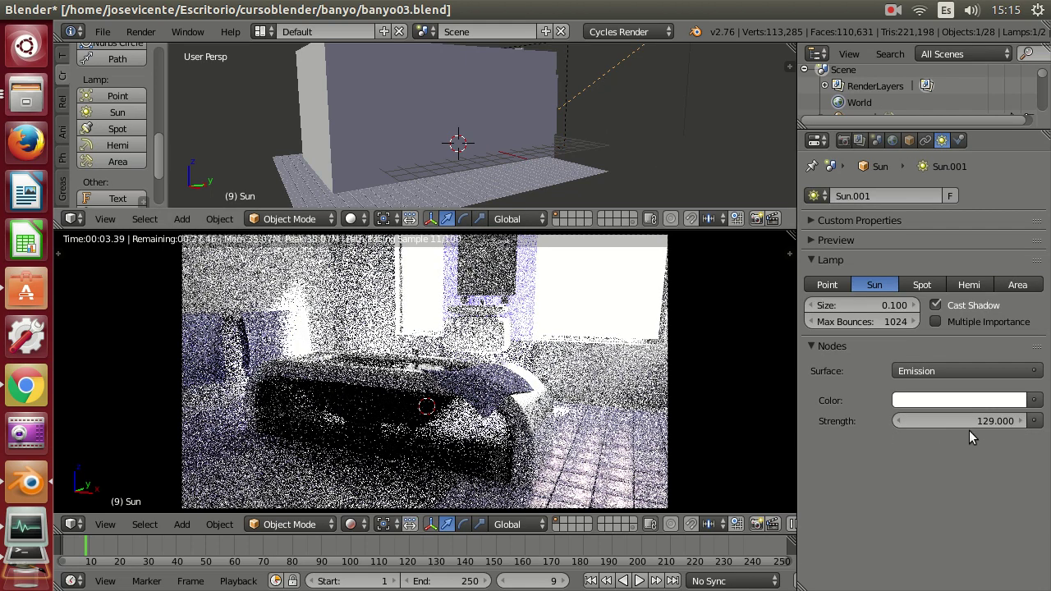
left_click_drag(962, 421, 929, 421)
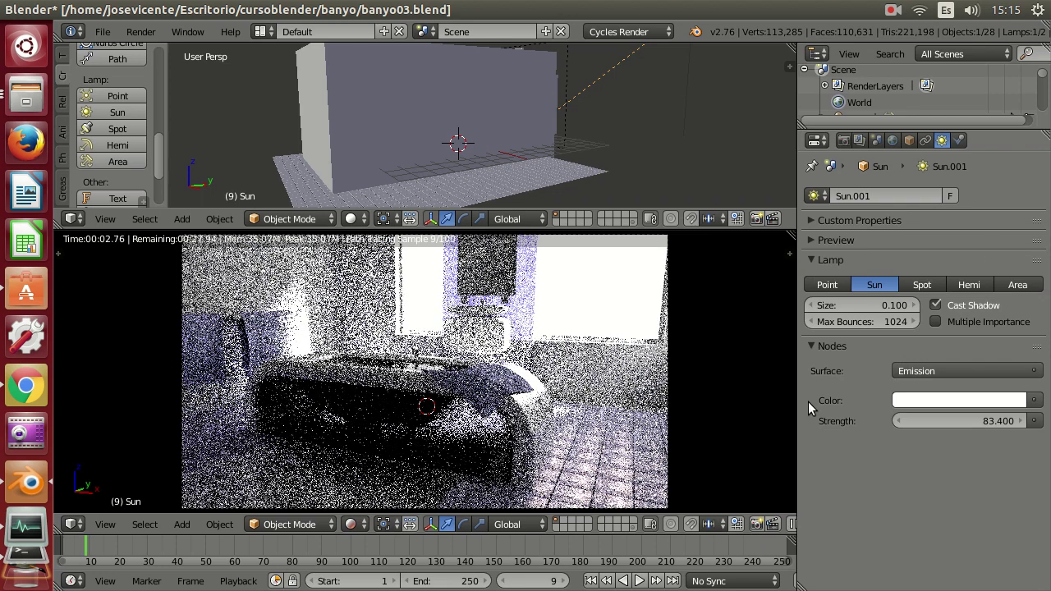
left_click_drag(917, 428, 862, 420)
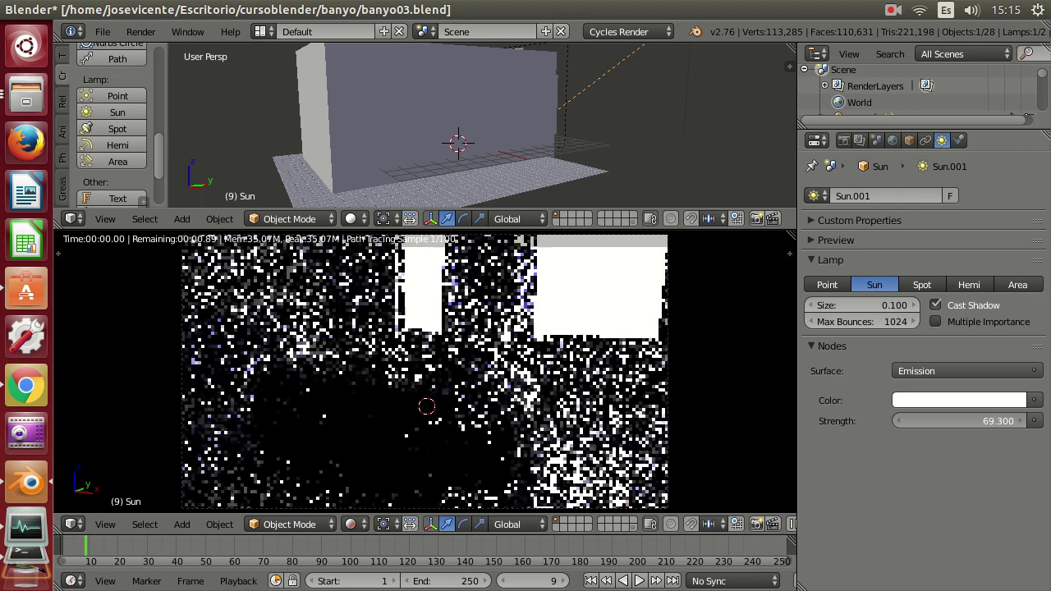
left_click_drag(862, 421, 801, 420)
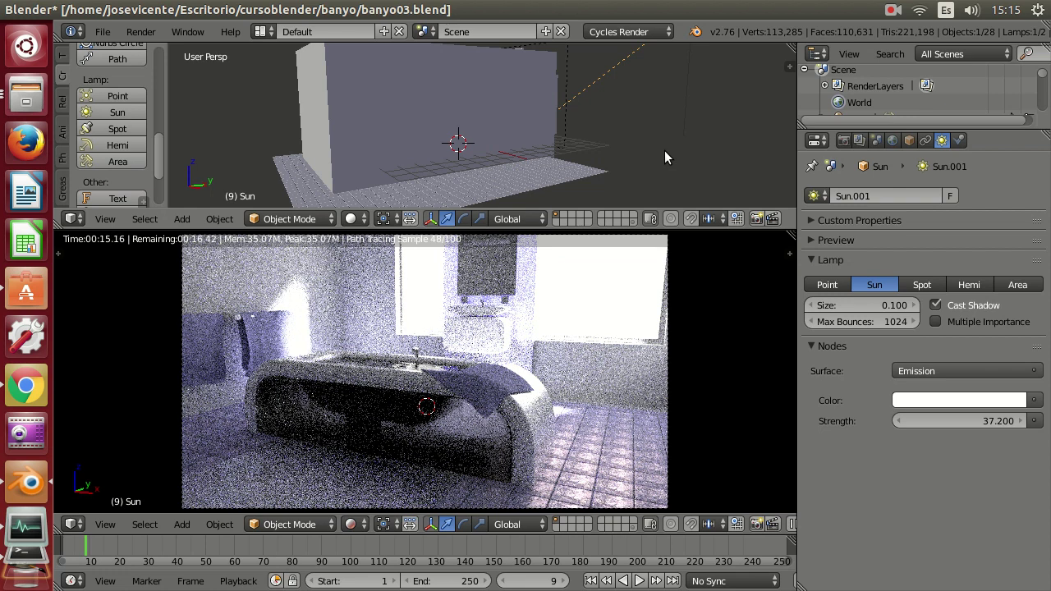
Place the 3D cursor beside the wall, outside the camera's framing.
left_click(563, 122)
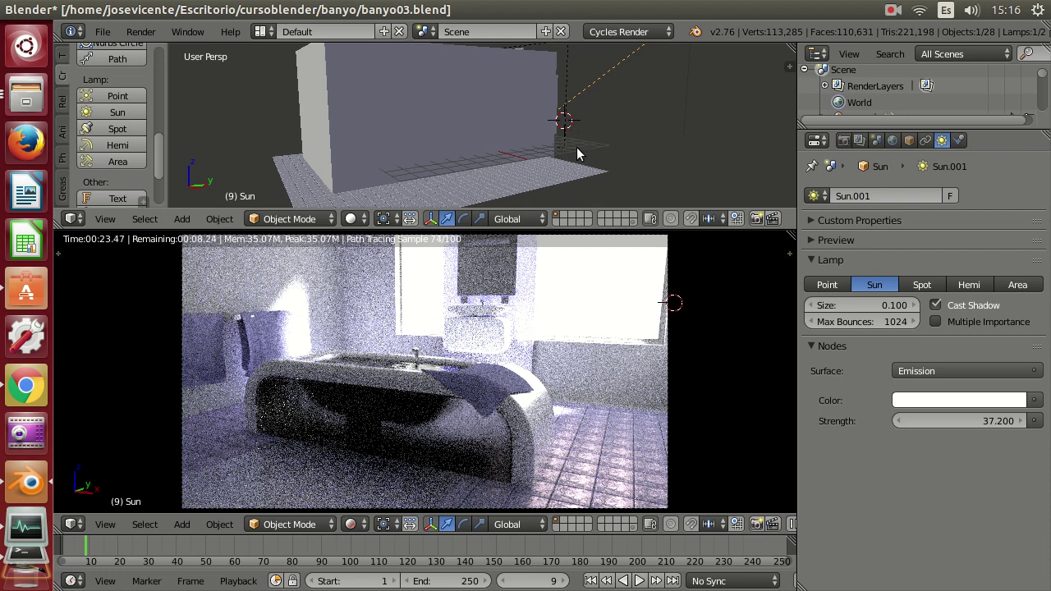
key("shift+s")
left_click(192, 60)
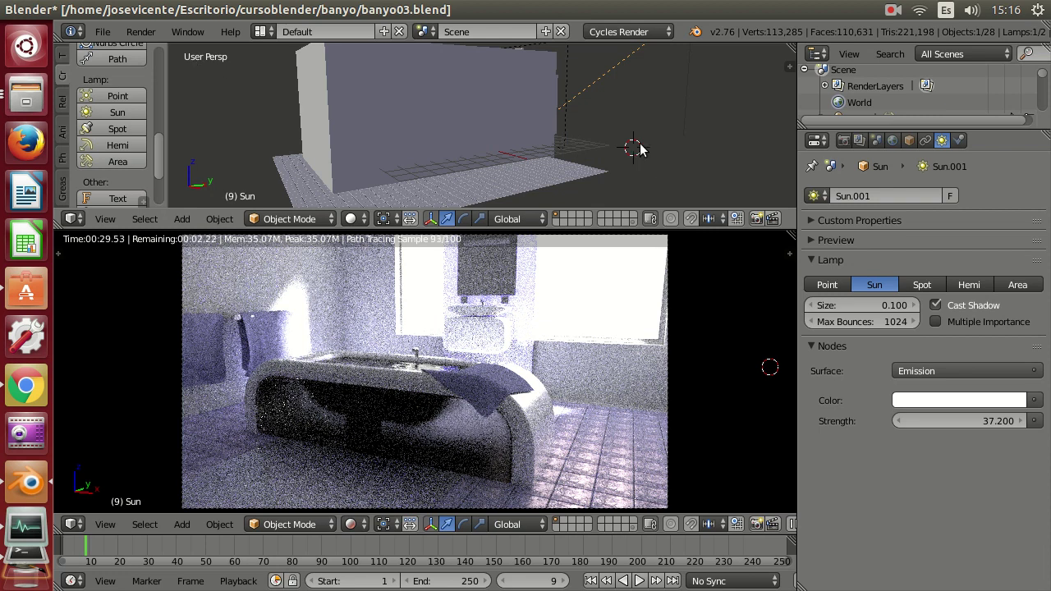
key("KP_6")
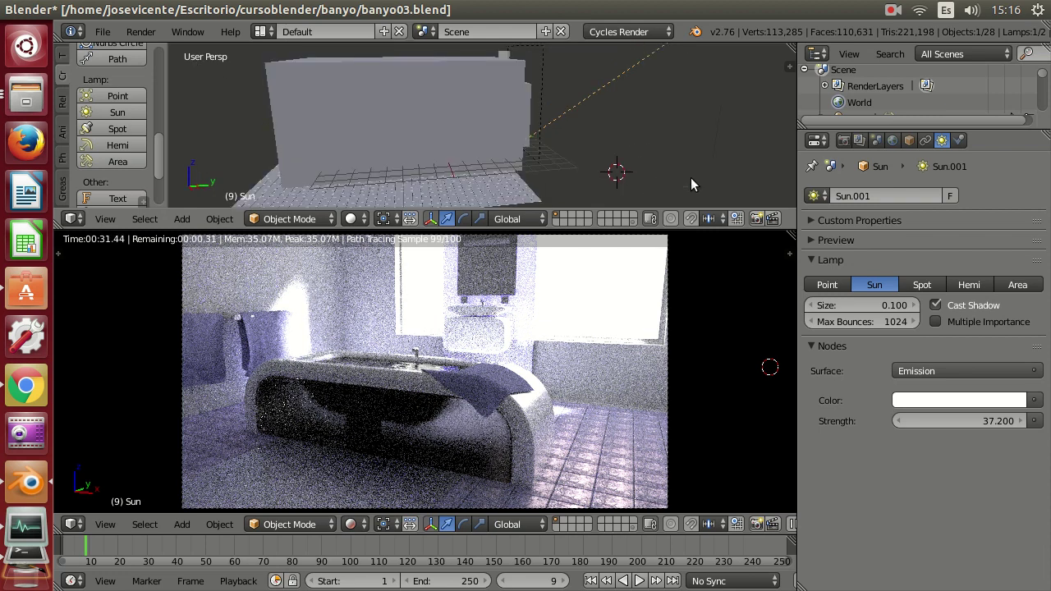
left_click(844, 141)
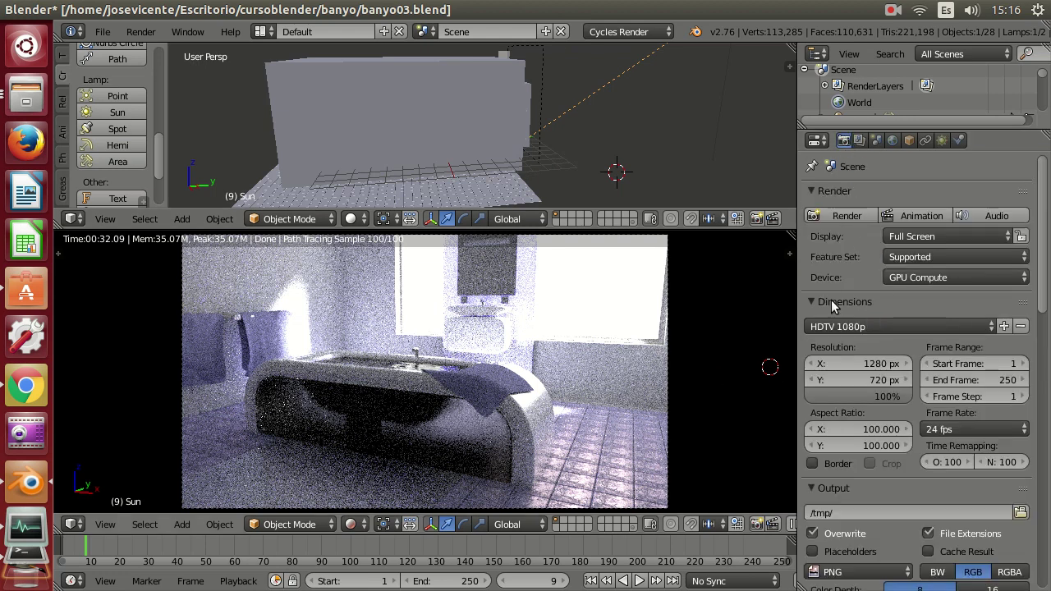
Set the render Device back to CPU and switch to a right-side orthographic view.
left_click(920, 278)
left_click(926, 257)
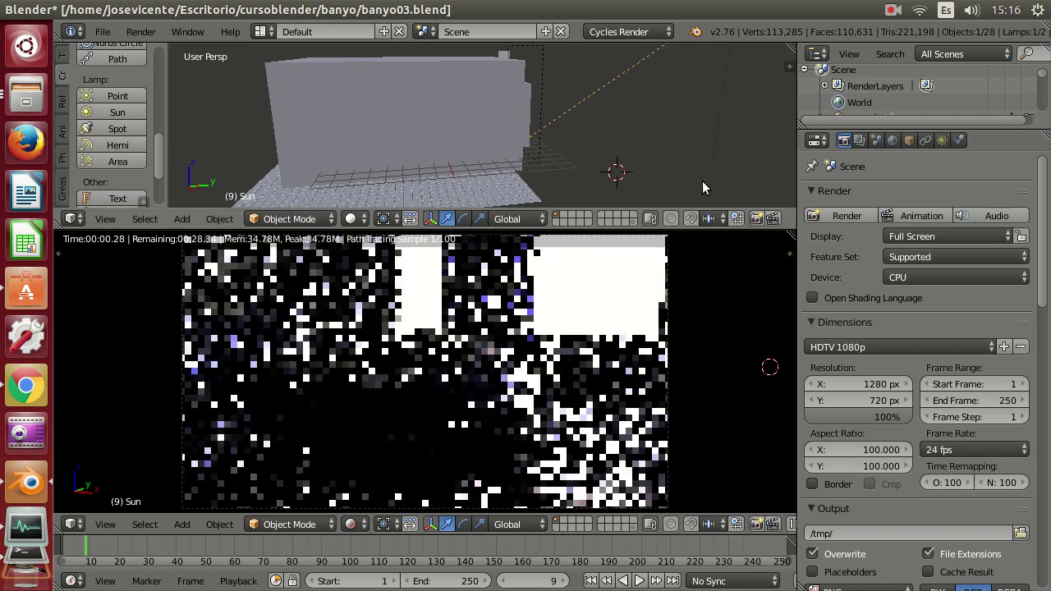
key("KP_1")
key("KP_3")
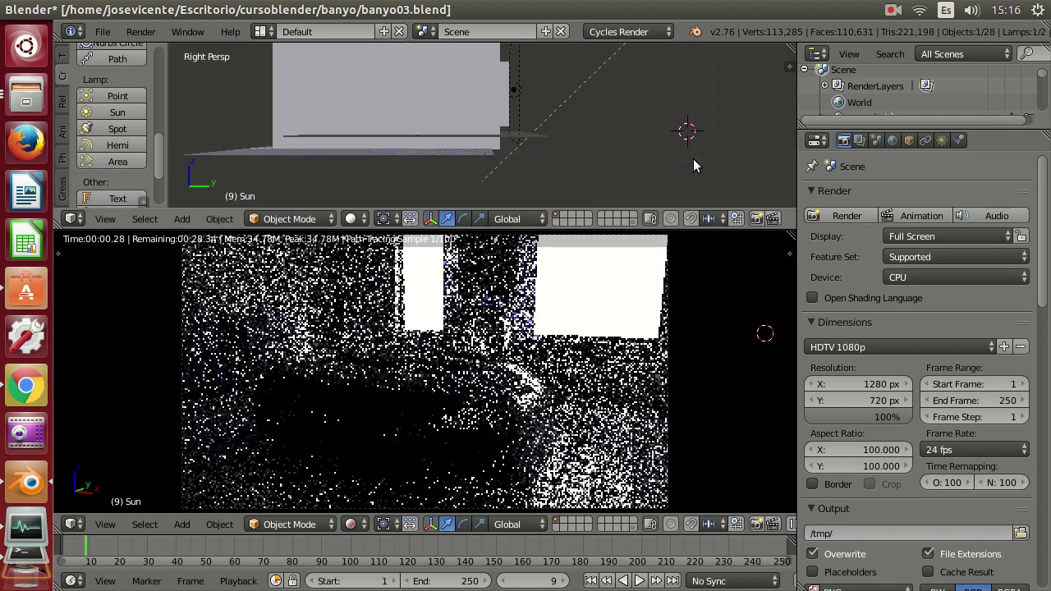
key("KP_5")
Zoom in, select the camera and pan to centre it in the side view.
scroll(368, 124, "down", 3)
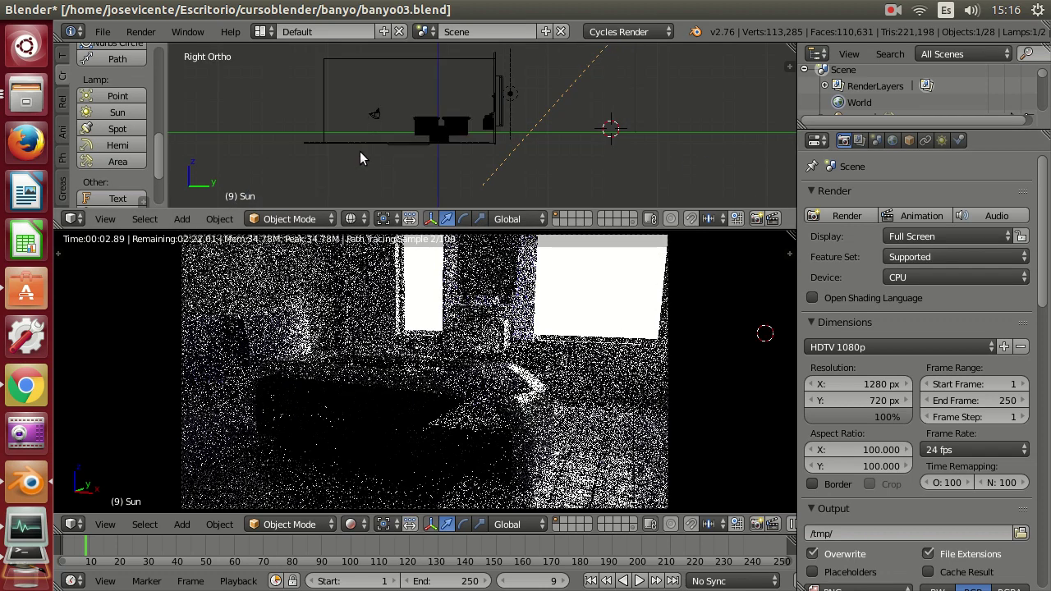
scroll(359, 151, "up", 1)
scroll(388, 161, "up", 1)
scroll(463, 144, "up", 2)
scroll(464, 144, "up", 1)
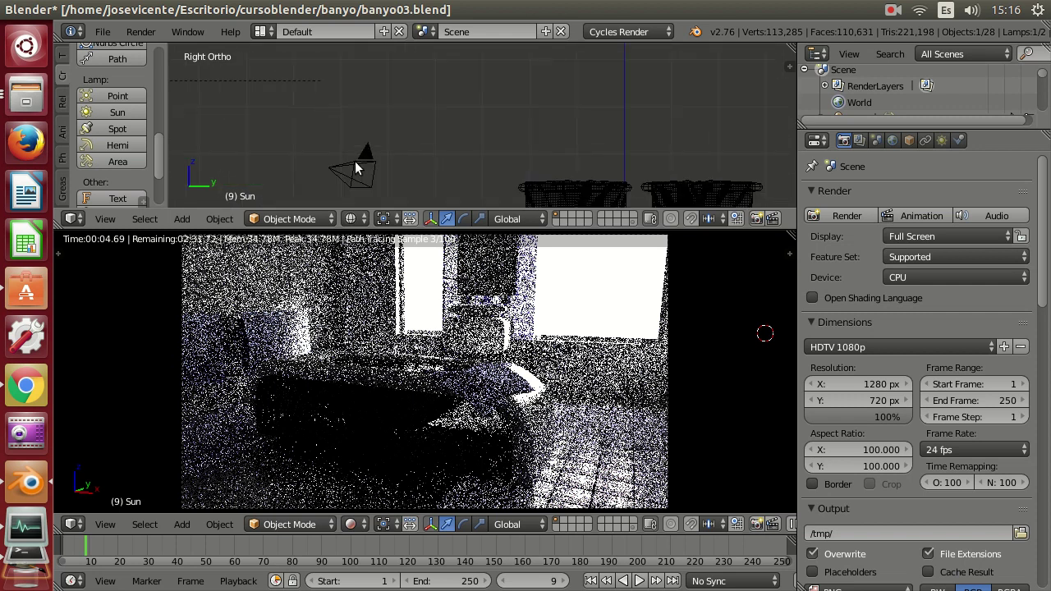
right_click(357, 169)
middle_click_drag(358, 169, 365, 142, "shift")
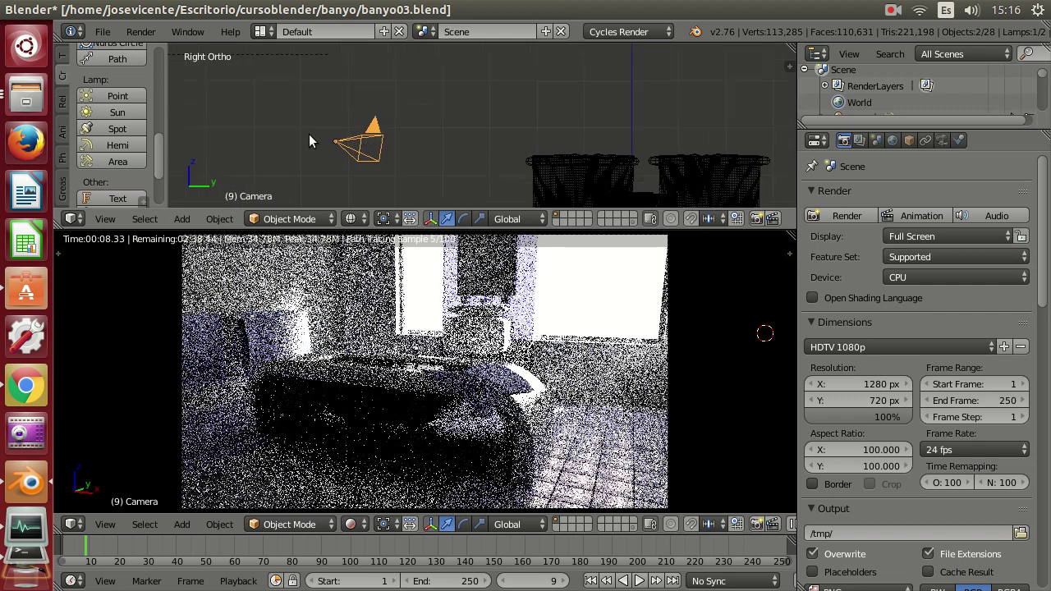
Enter camera rotation X 90°, Y 0°, Z 0° in the N-panel Transform fields.
key("n")
scroll(706, 112, "down", 2)
scroll(706, 112, "down", 1)
scroll(706, 112, "up", 1)
left_click(706, 96)
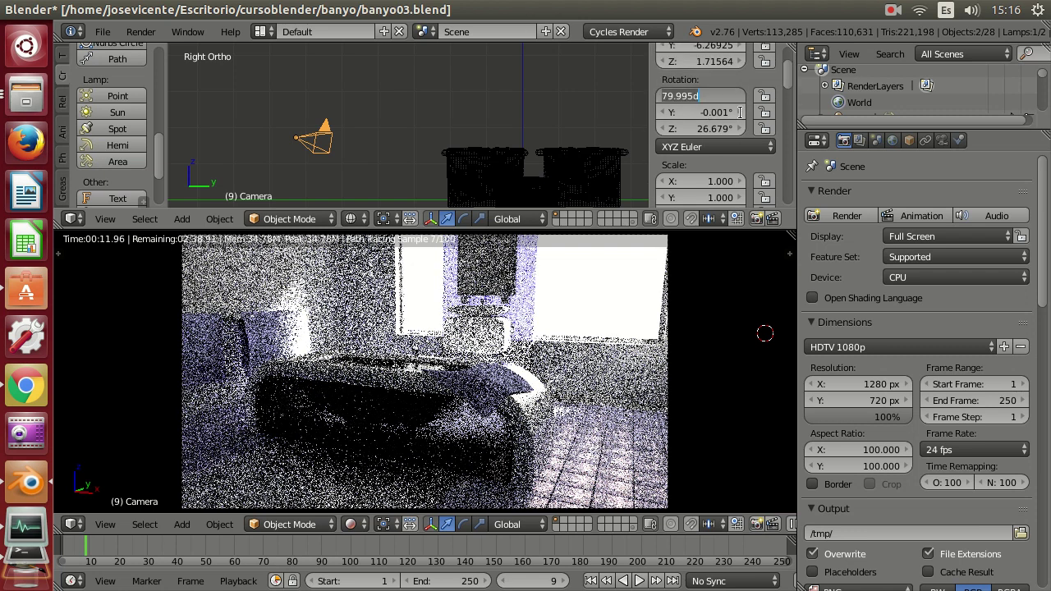
type("90")
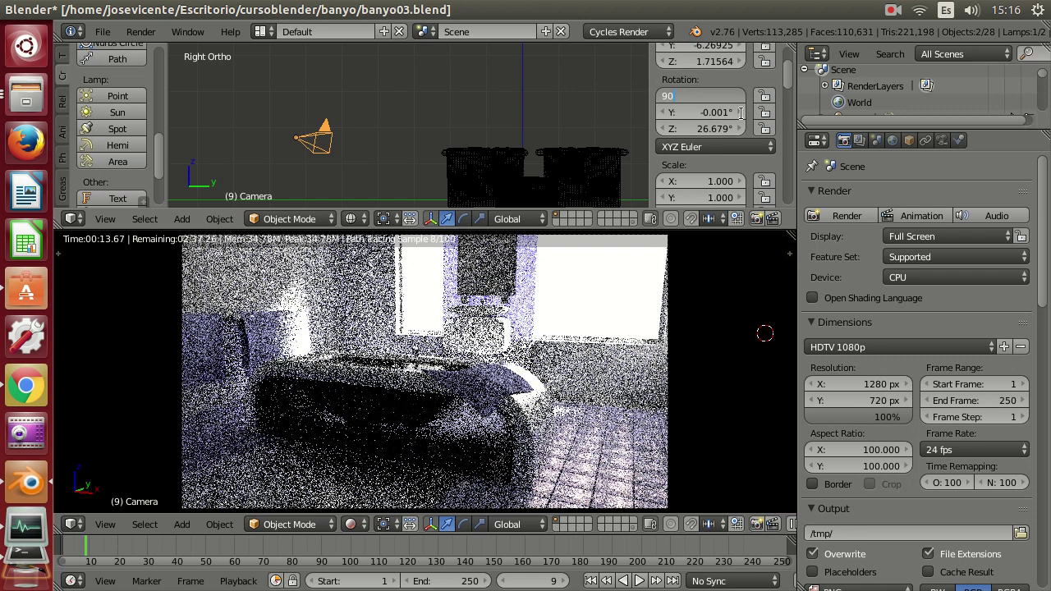
key("Tab")
type("0")
key("Tab")
type("0")
key("Tab")
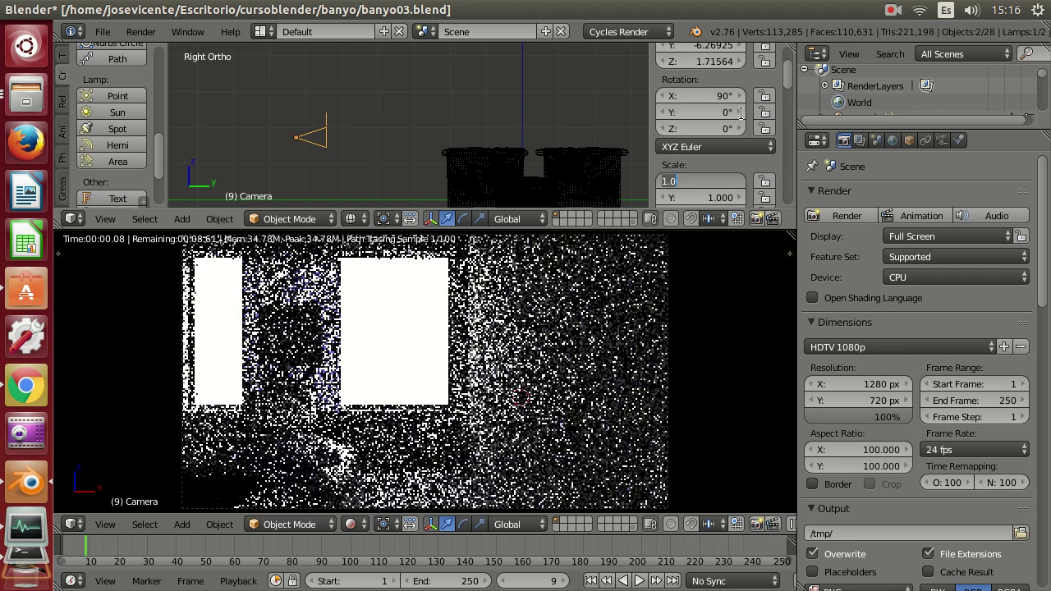
left_click(331, 141)
In top view, try rotating the camera, then cancel back to its original angle.
key("KP_7")
scroll(403, 125, "down", 2)
scroll(484, 123, "down", 2)
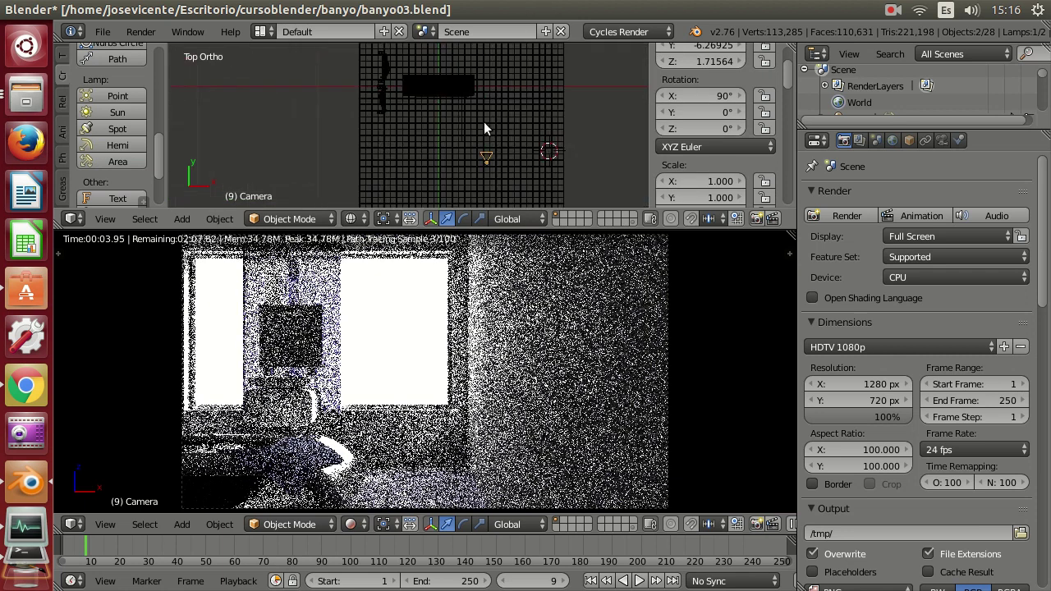
scroll(483, 123, "up", 1)
scroll(439, 111, "up", 2)
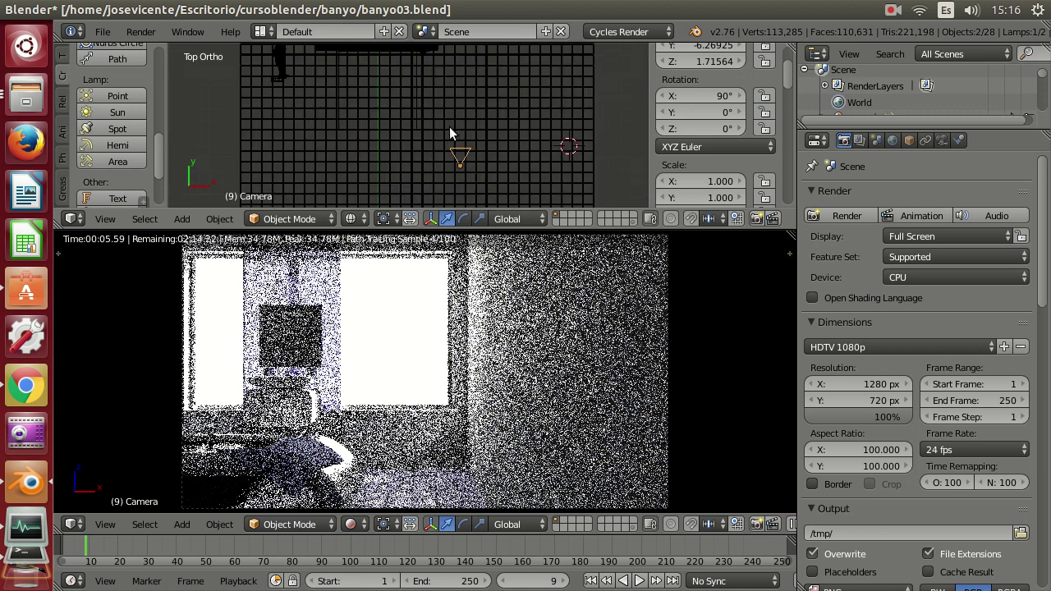
key("r")
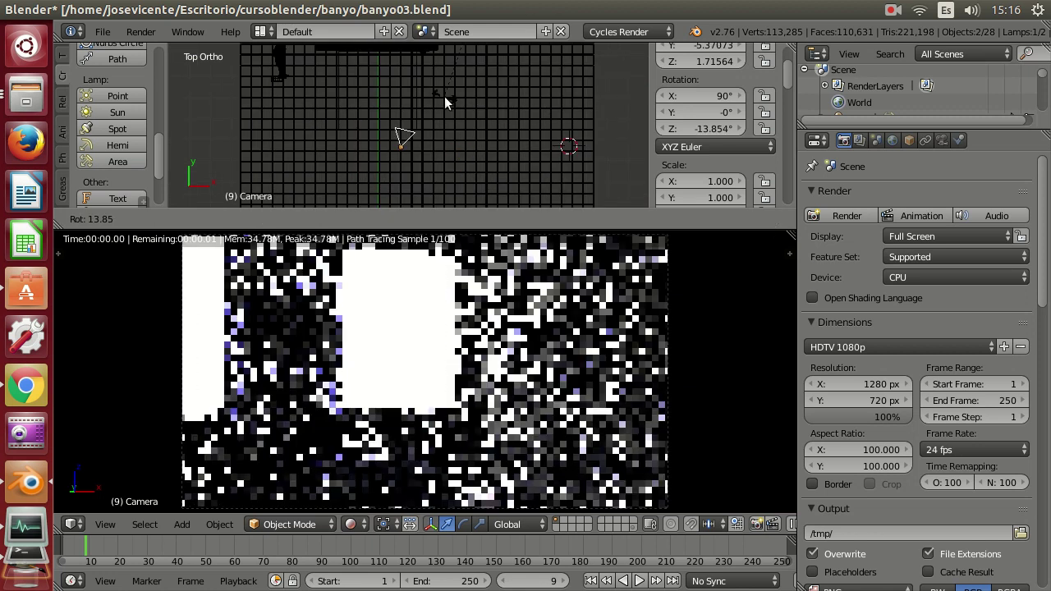
key("0")
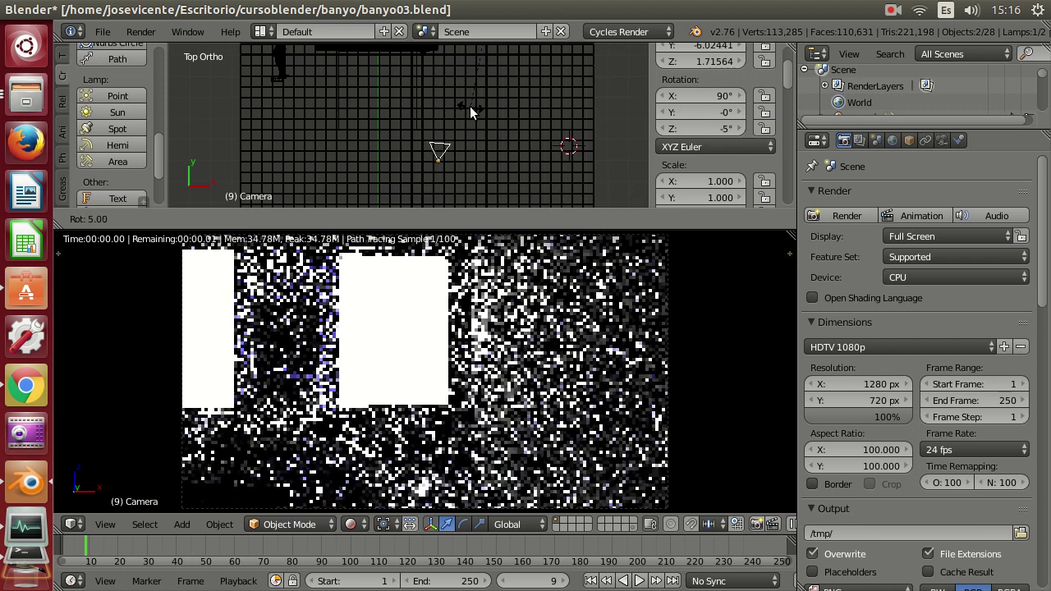
key("Return")
Reselect the camera and rotate it to about 17.6° around Z.
scroll(499, 149, "down", 3)
scroll(496, 143, "down", 2)
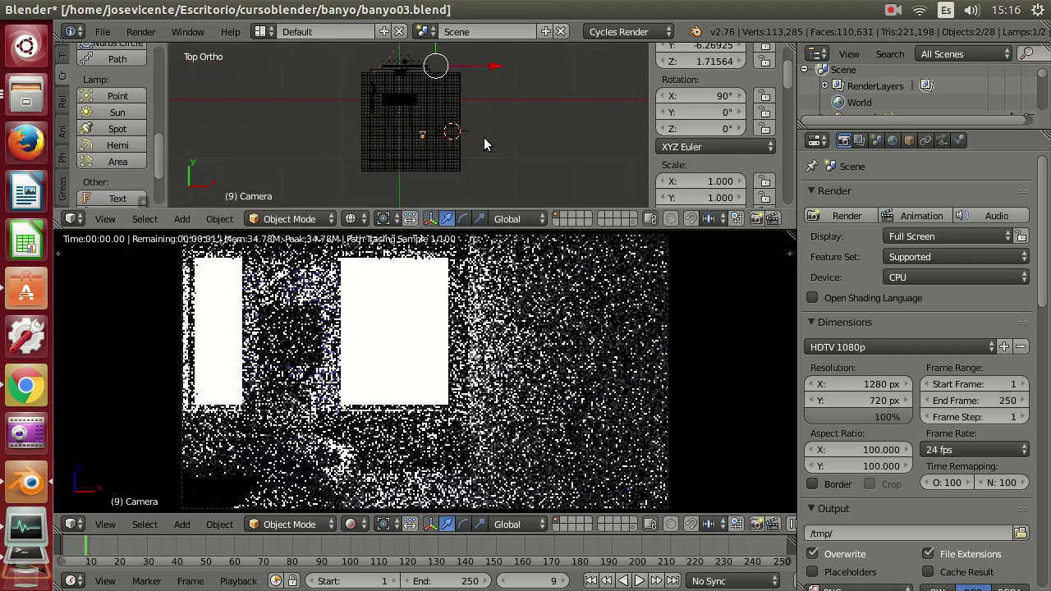
scroll(481, 149, "up", 2, "shift")
middle_click_drag(466, 131, 465, 140, "shift")
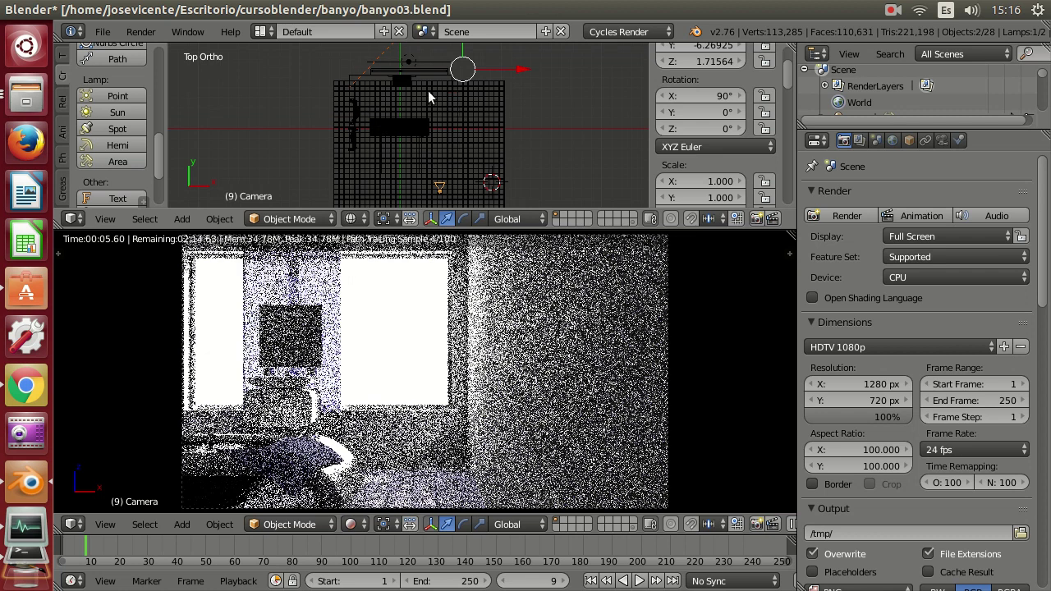
key("g")
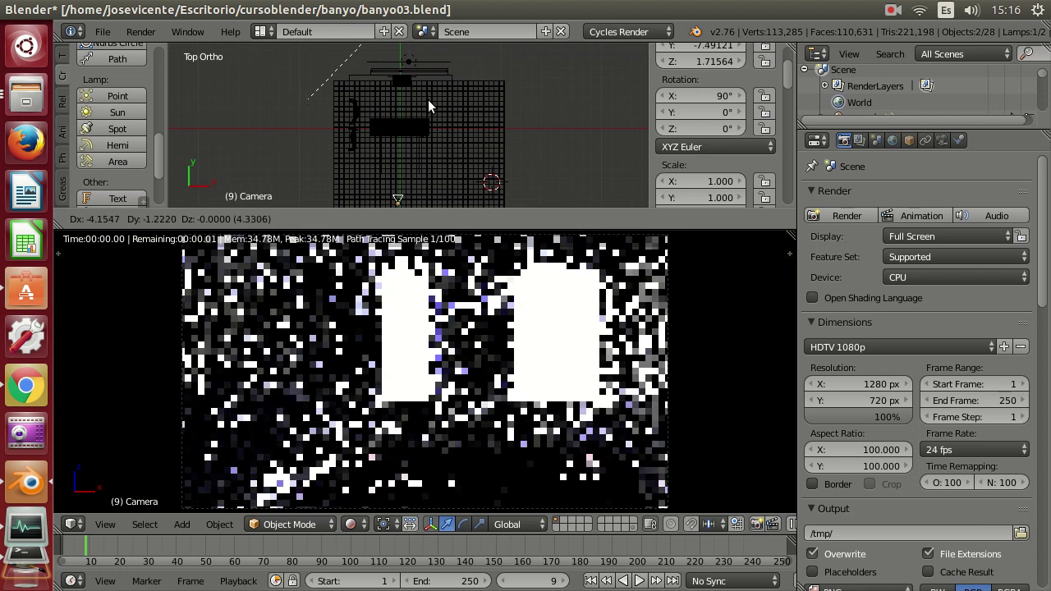
key("Escape")
right_click(446, 188)
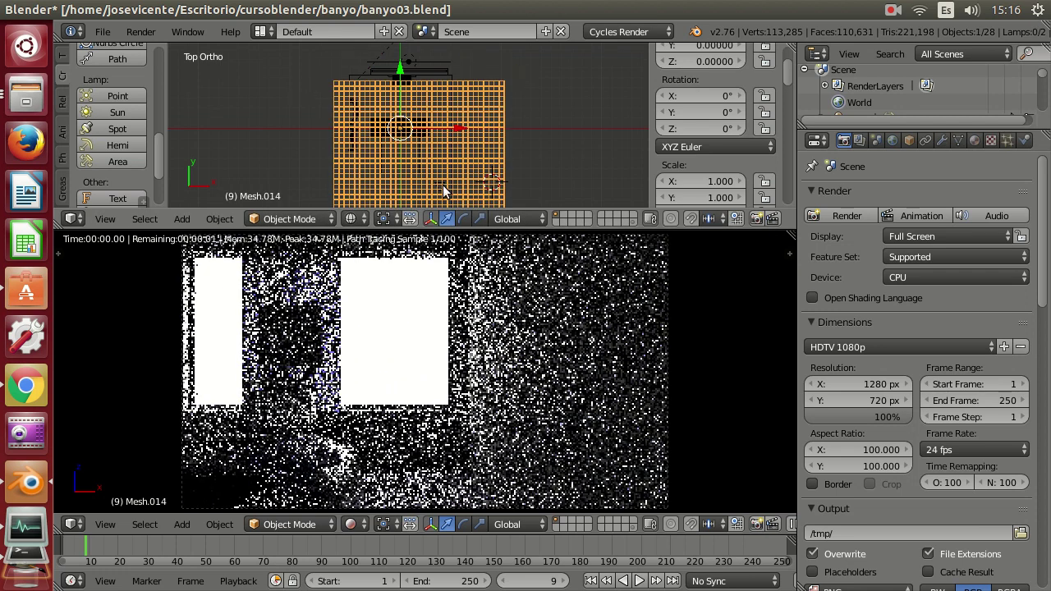
right_click(443, 190)
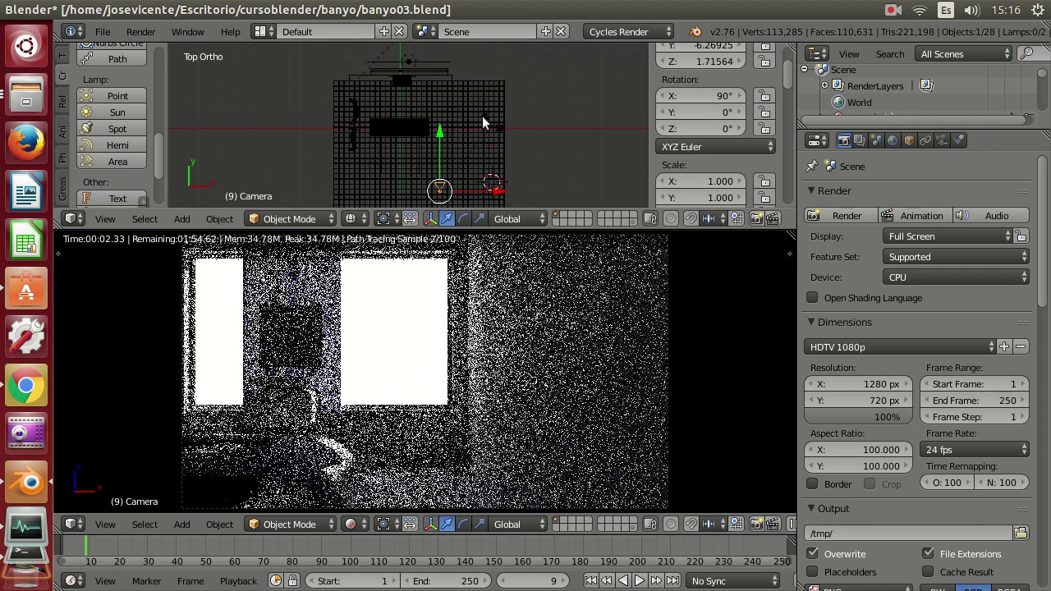
key("r")
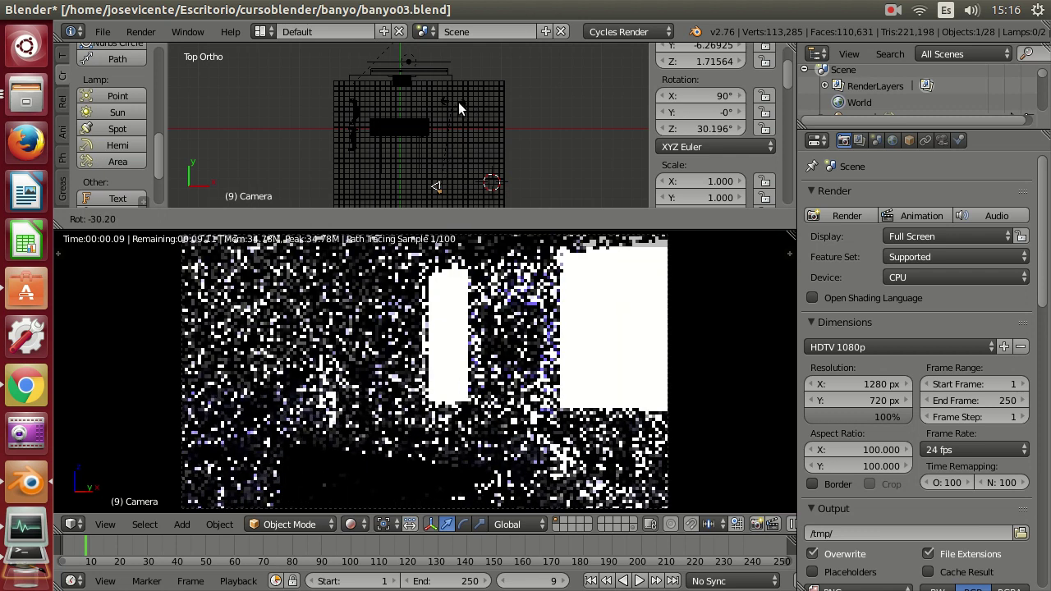
left_click(471, 106)
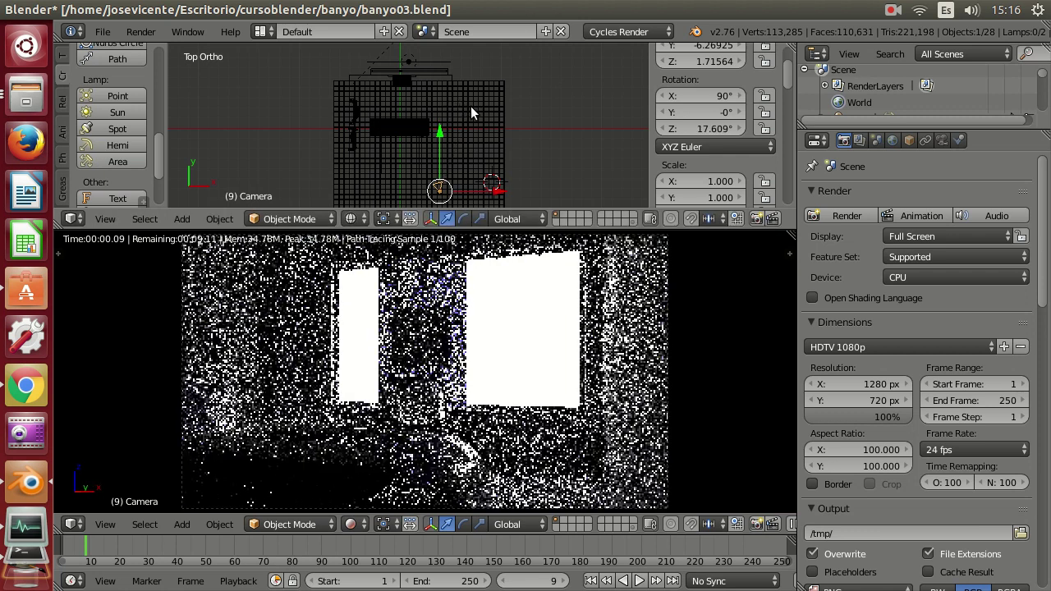
In front view, lower the camera to a height of about 0.914.
key("KP_1")
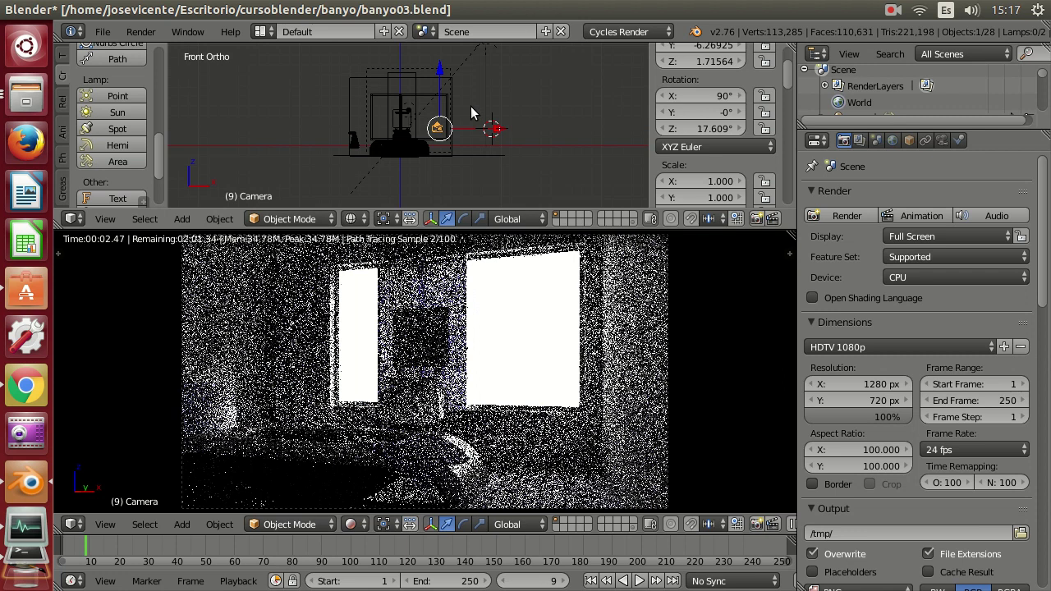
scroll(426, 139, "up", 3)
middle_click_drag(426, 140, 434, 100, "shift")
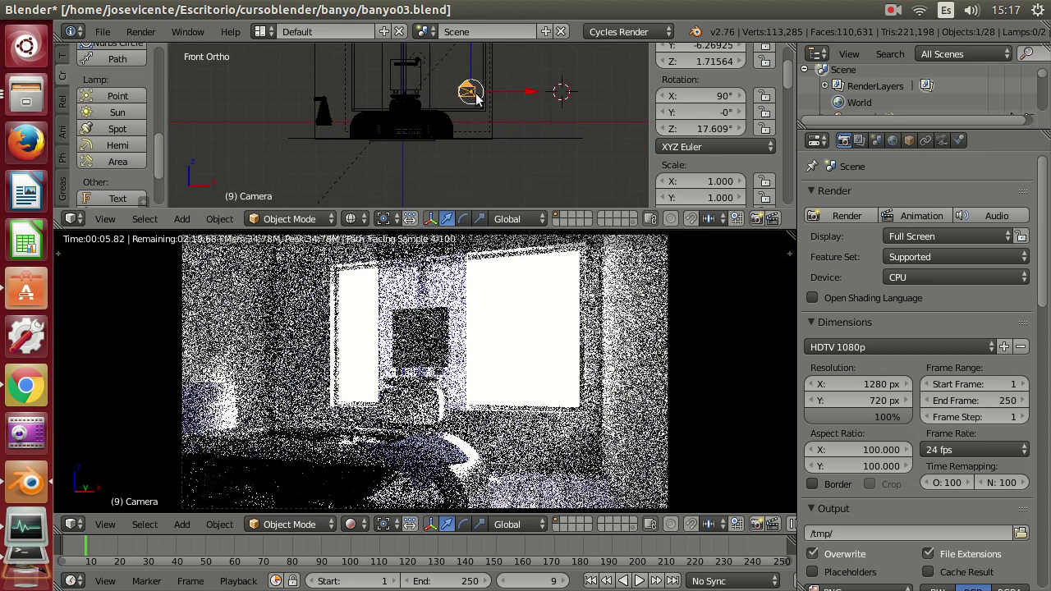
left_click_drag(473, 105, 474, 123)
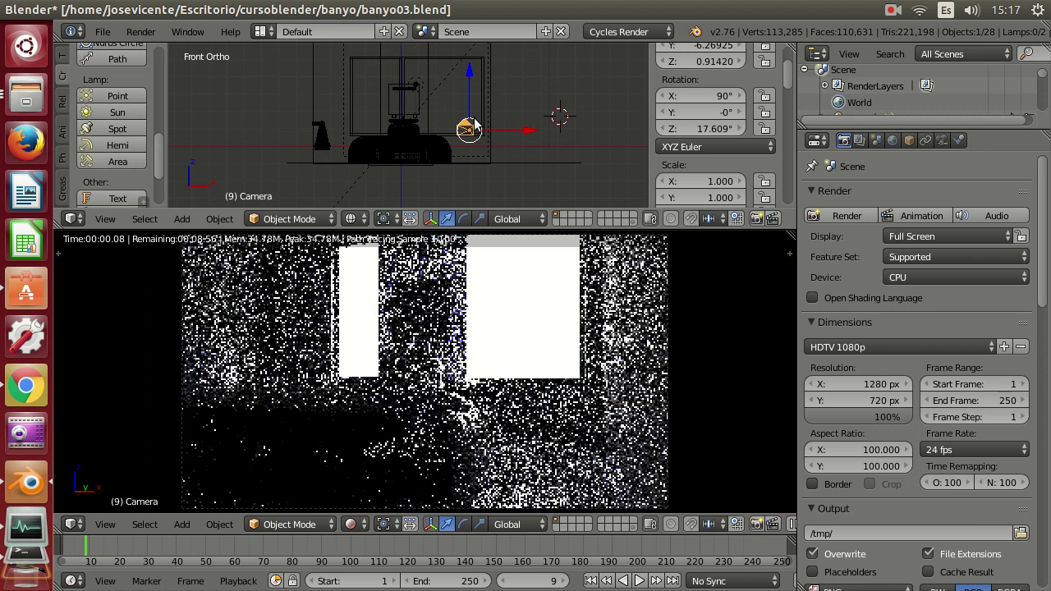
key("KP_7")
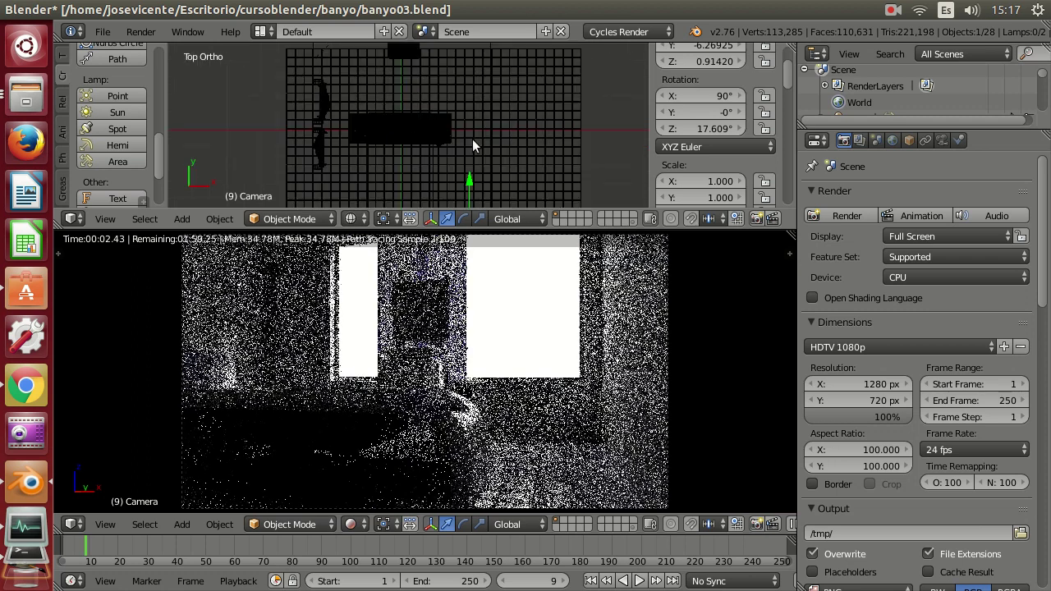
In top view, rotate the camera to about 29.8° on Z.
scroll(472, 139, "down", 2)
middle_click_drag(471, 145, 473, 110, "shift")
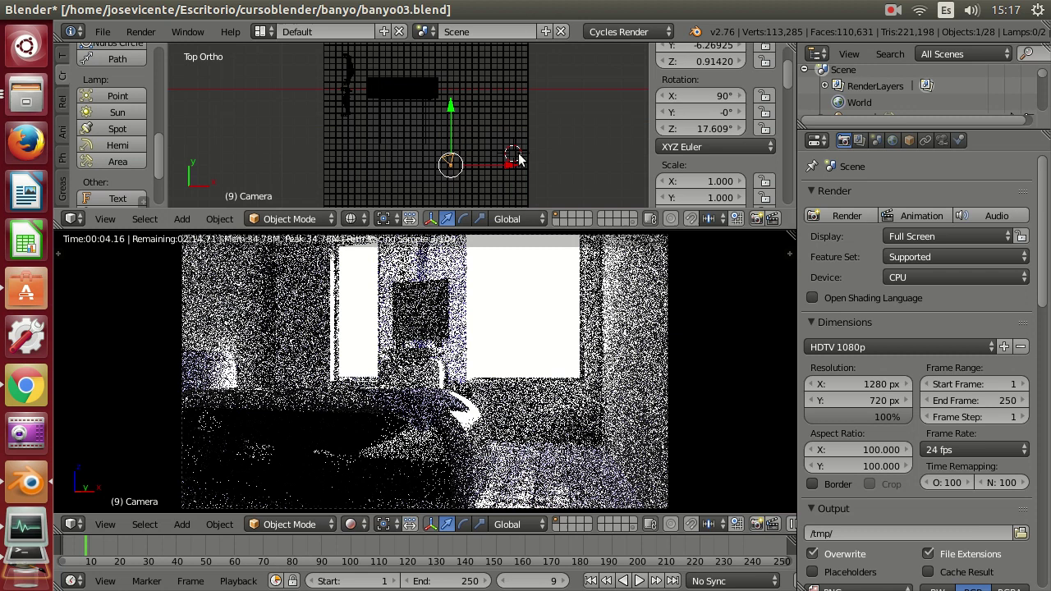
key("r")
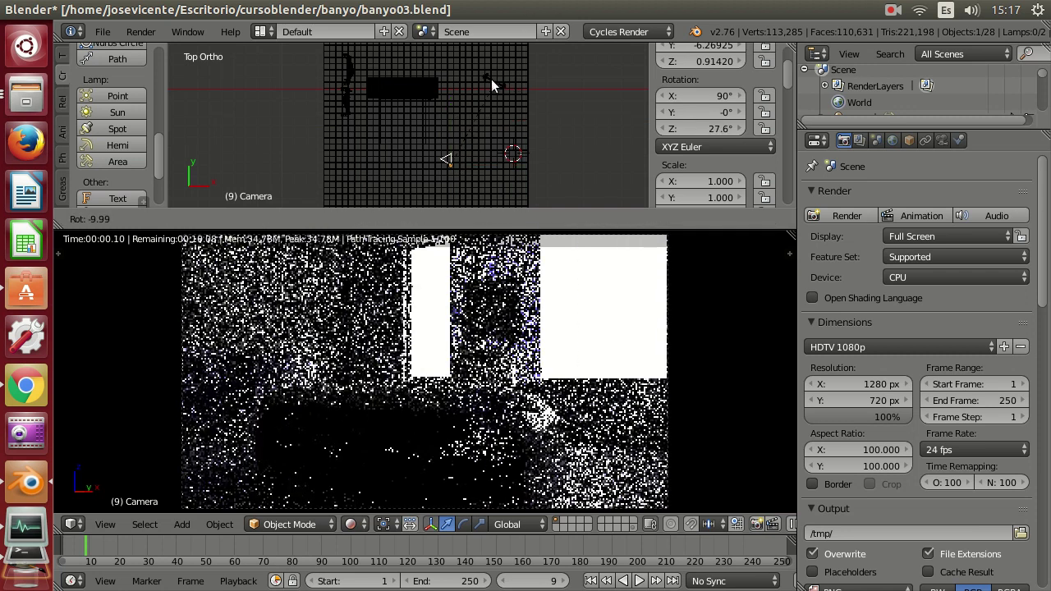
left_click(492, 82)
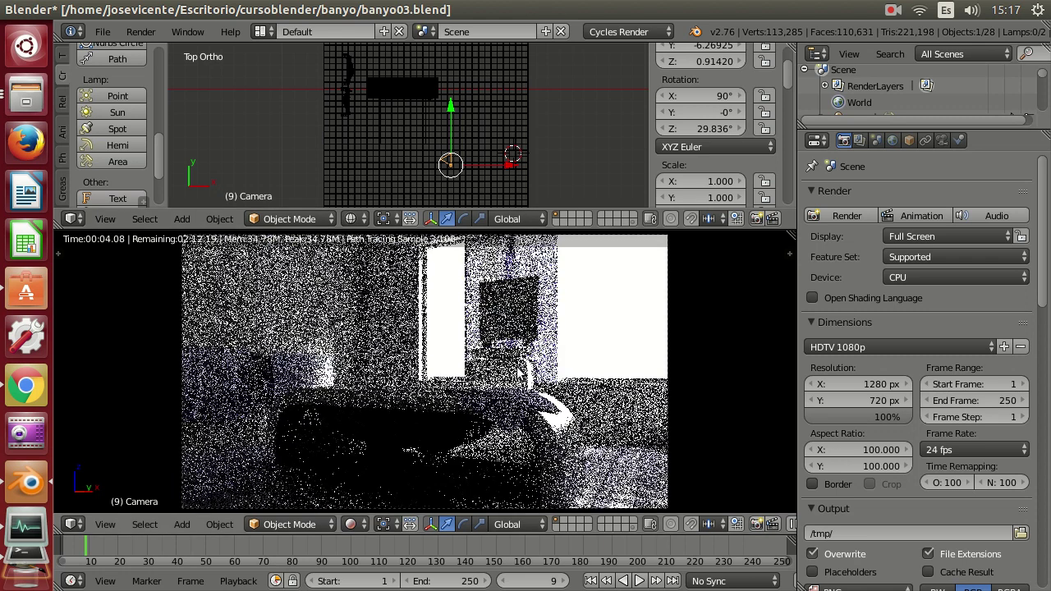
In front view, adjust the camera height to about 1.01.
left_click(511, 133)
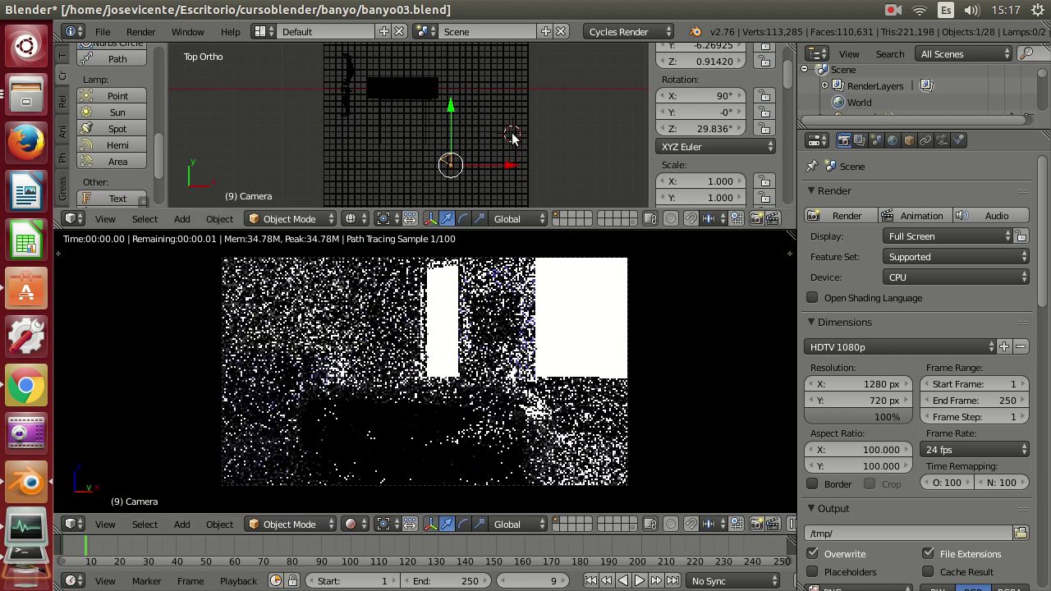
key("KP_1")
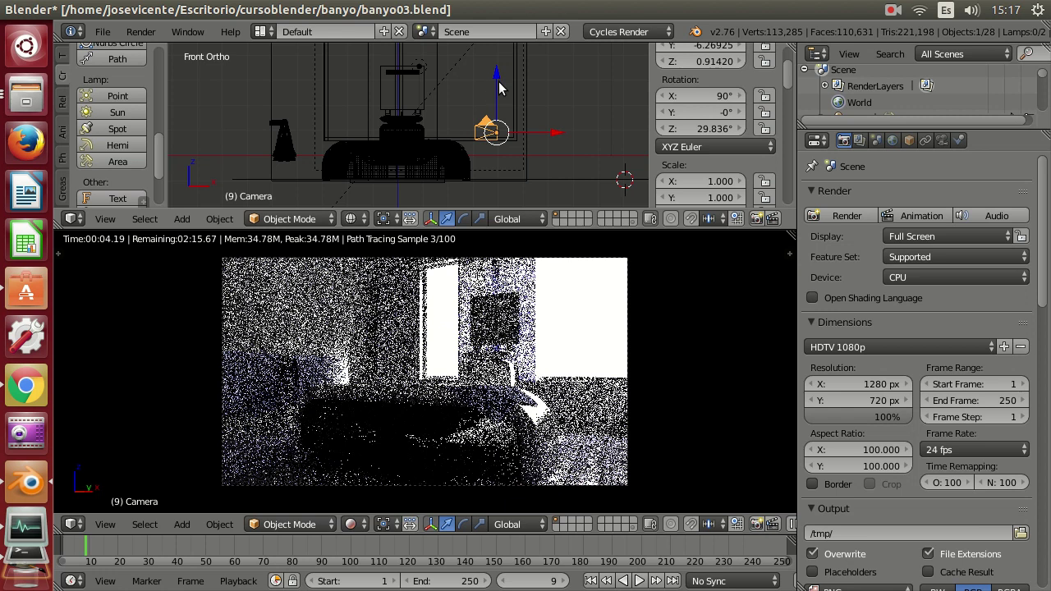
left_click_drag(499, 88, 503, 92)
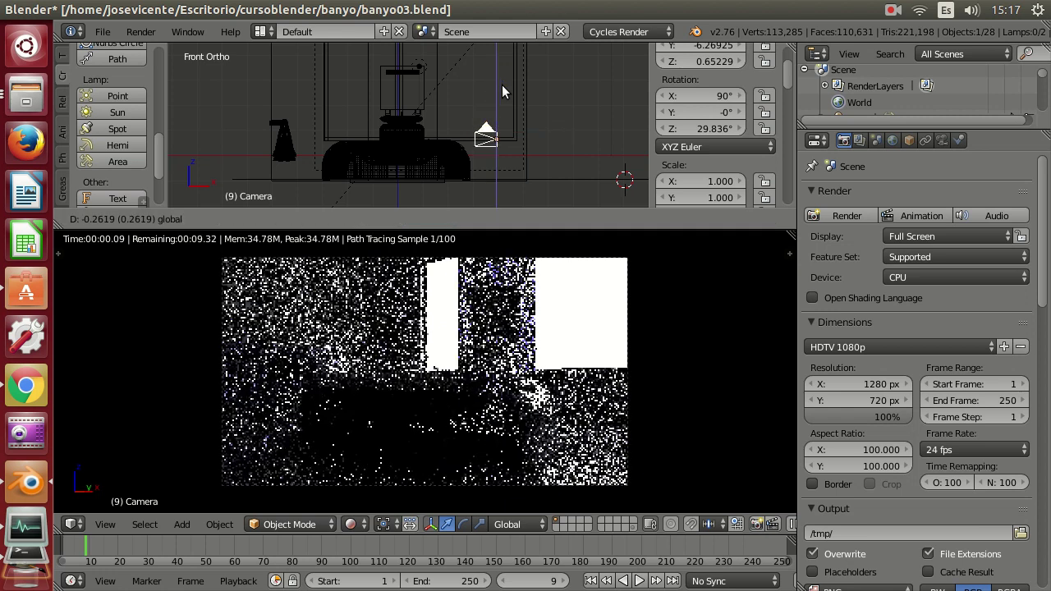
left_click_drag(503, 92, 505, 92)
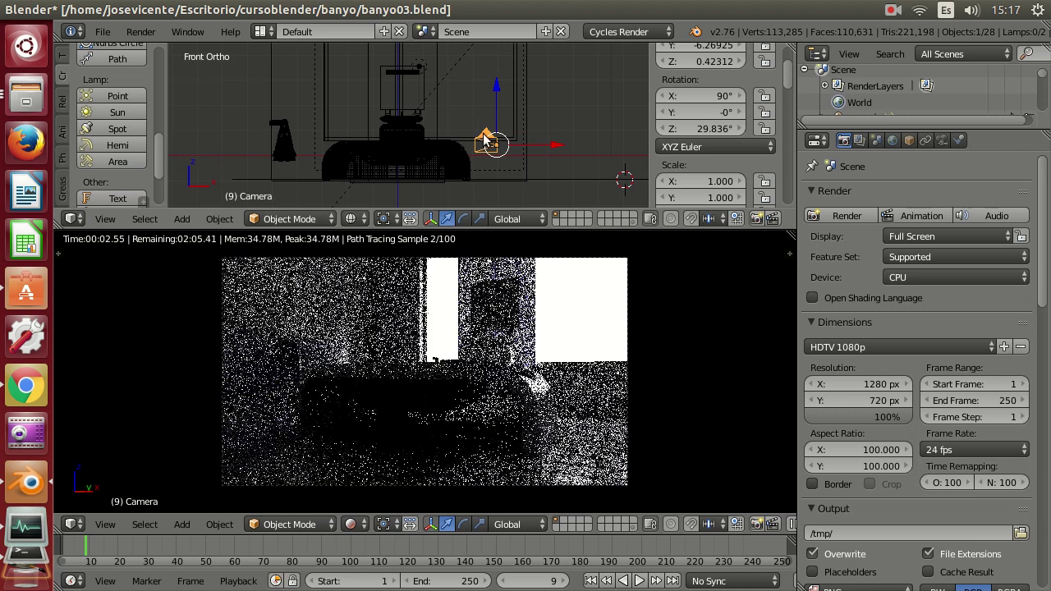
left_click_drag(487, 137, 497, 73)
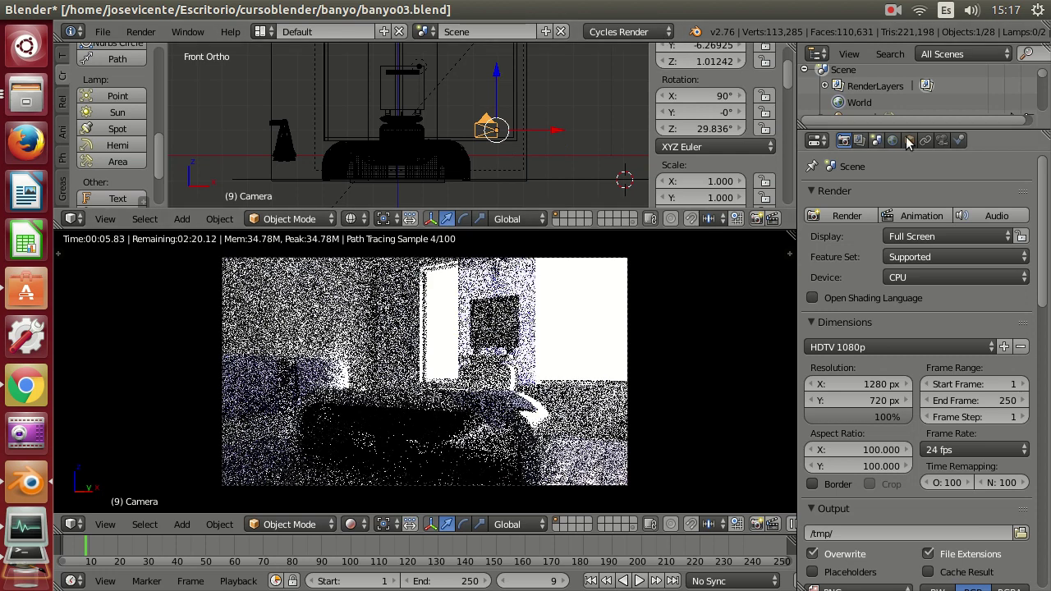
Show the Camera data settings: 26.80 mm focal length, 32 sensor, and Depth of Field panel.
left_click(942, 140)
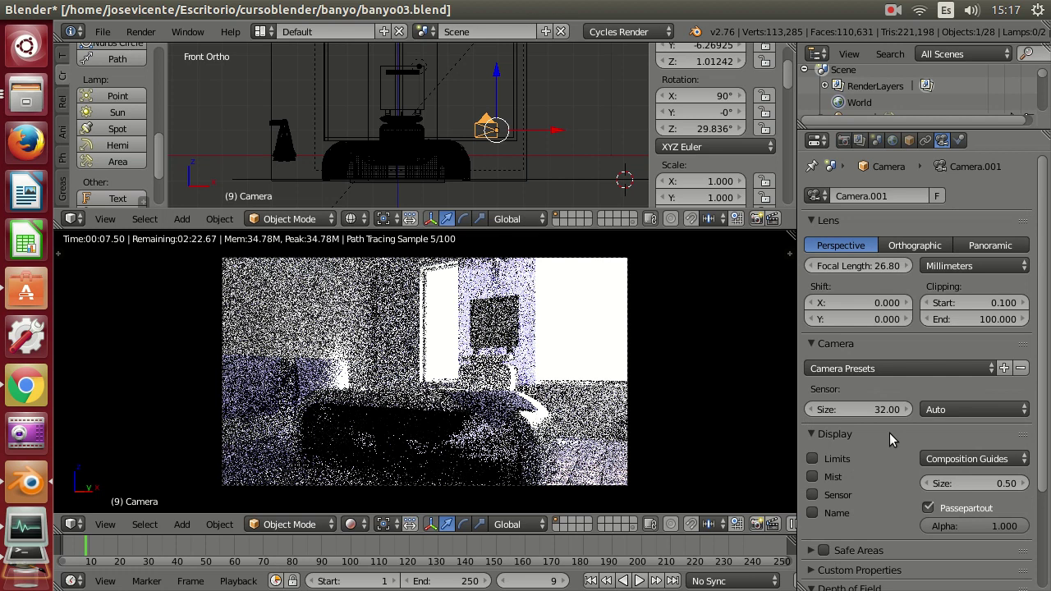
scroll(888, 451, "down", 2)
scroll(888, 470, "down", 1)
scroll(888, 468, "down", 1)
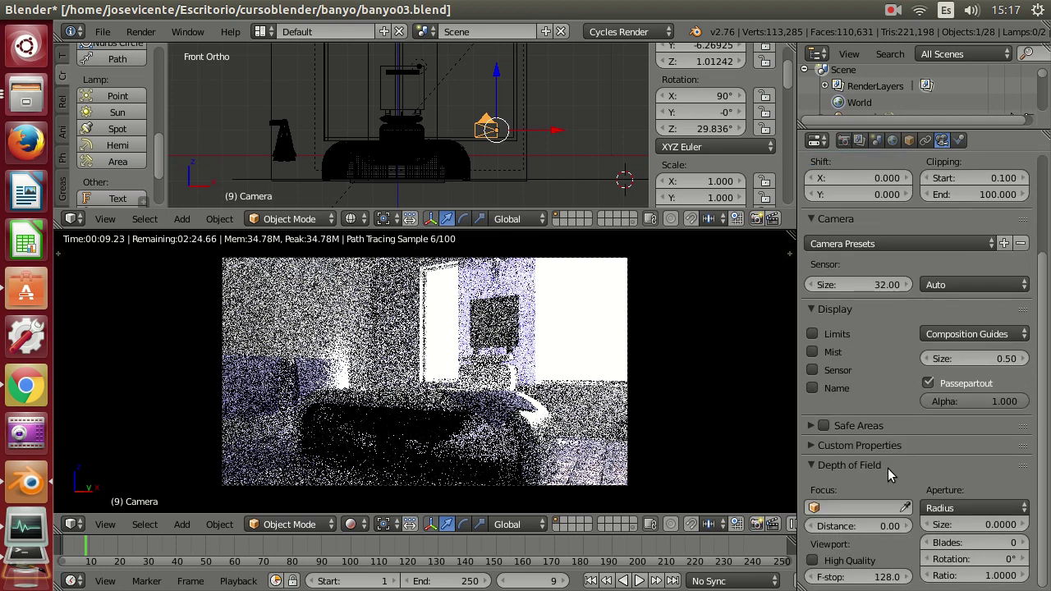
scroll(889, 467, "up", 4)
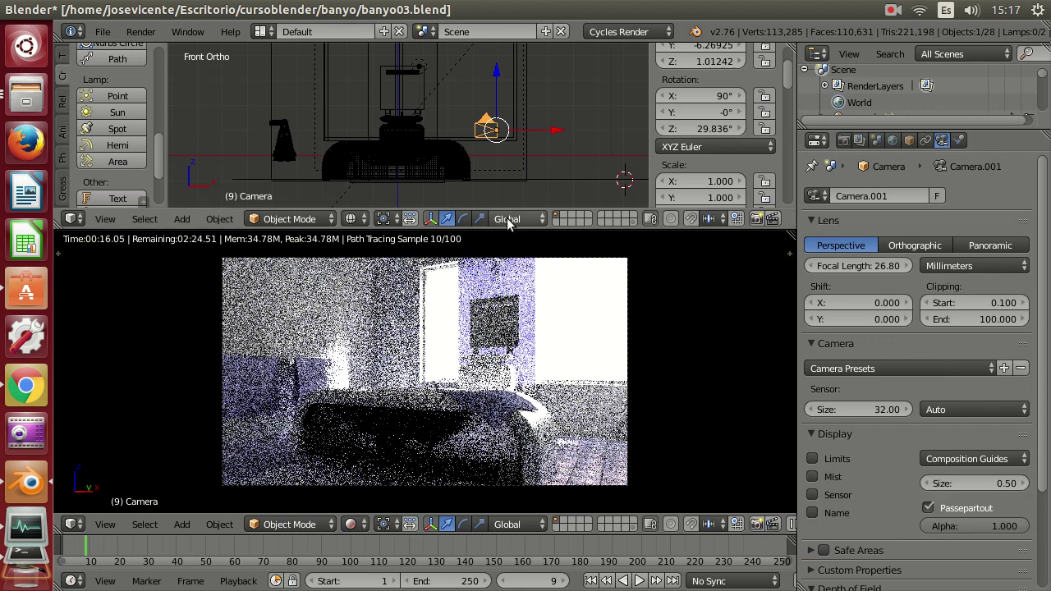
Switch to the rotation manipulator and reset the camera's Z rotation to 0°.
left_click(463, 219)
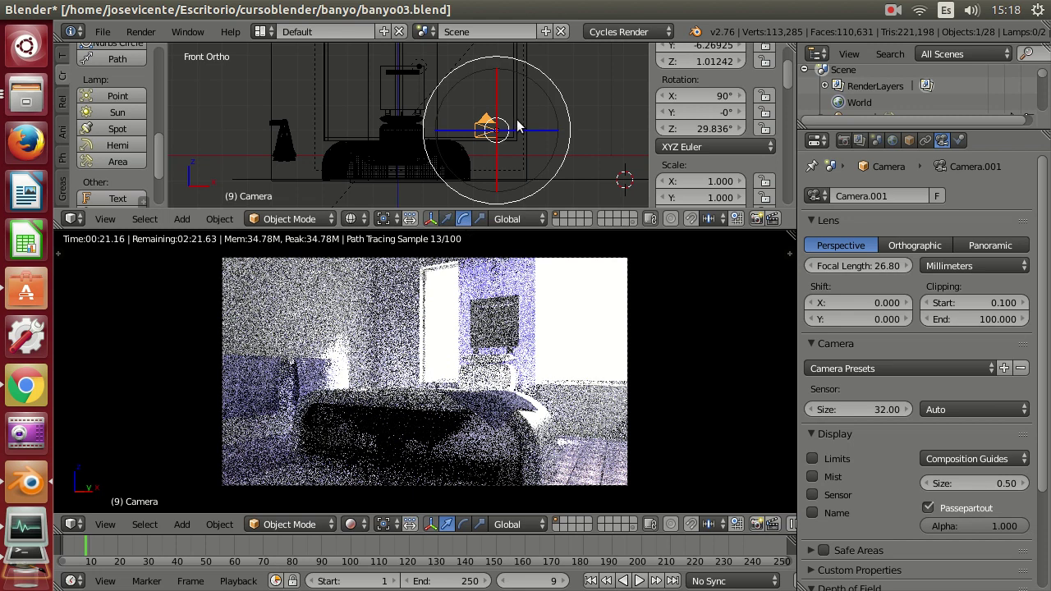
left_click(713, 131)
type("0")
key("Return")
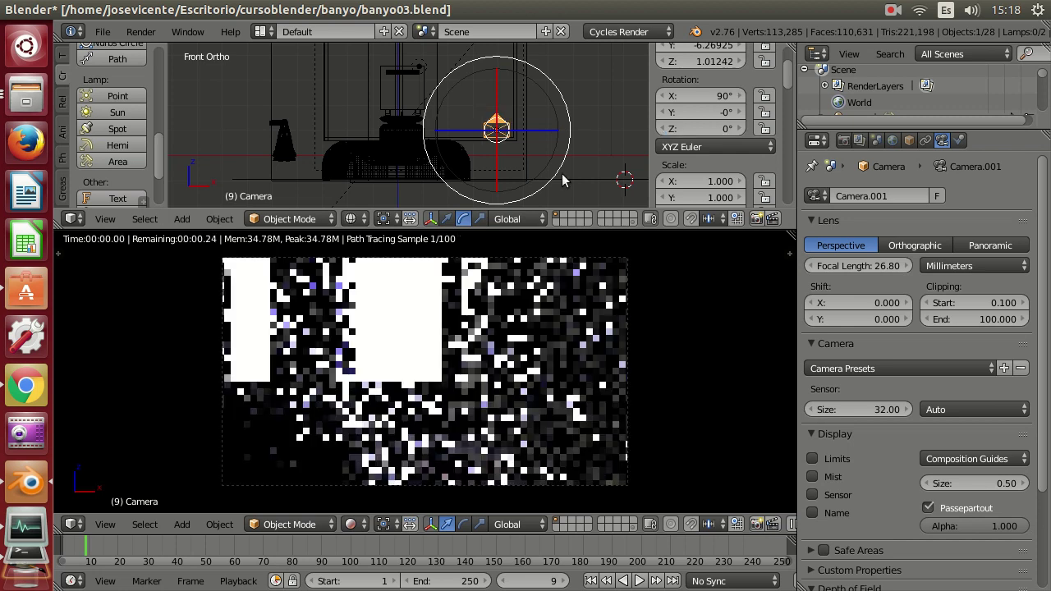
Tilt the camera in side view, then turn it to about 28.4° on Z in top view.
key("KP_3")
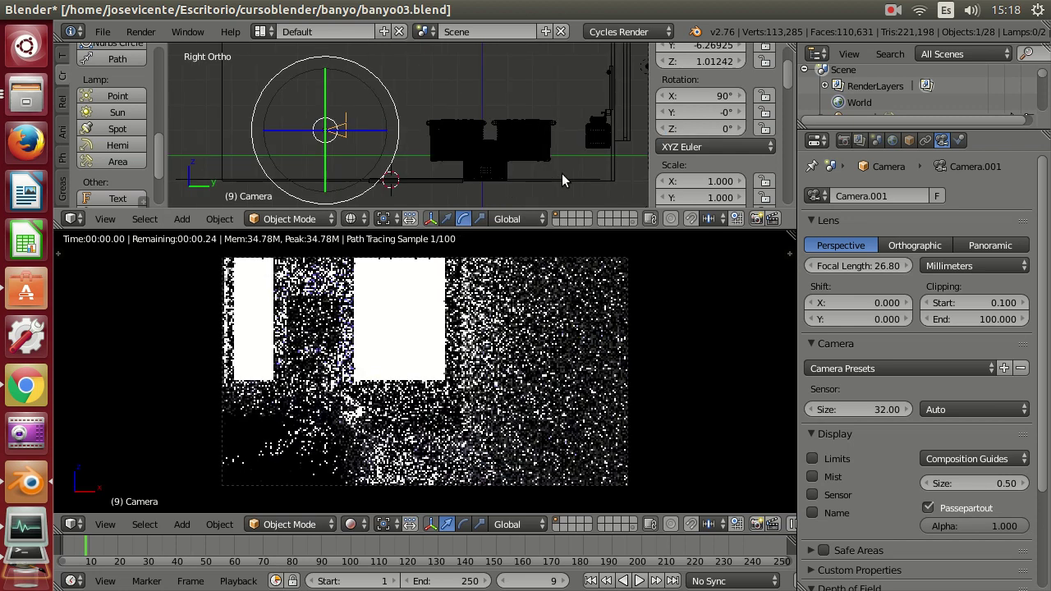
key("r")
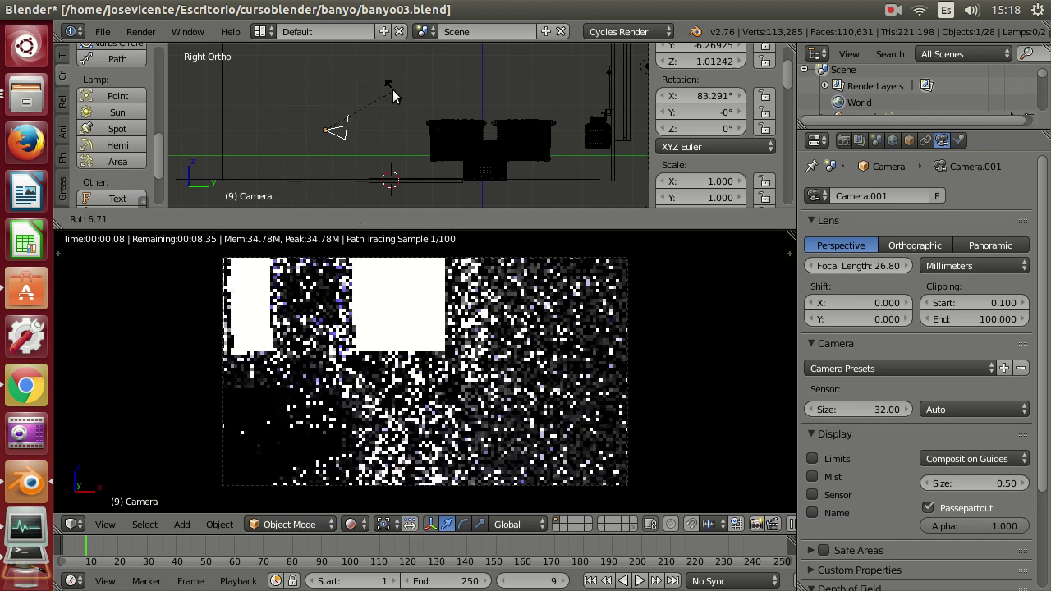
left_click(395, 90)
key("KP_7")
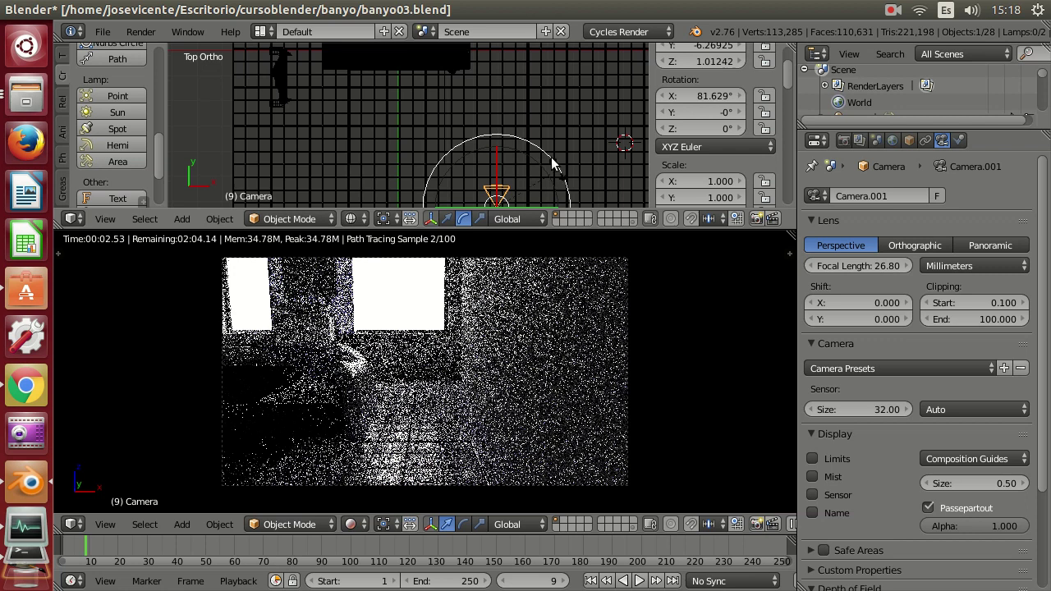
left_click_drag(551, 157, 542, 141)
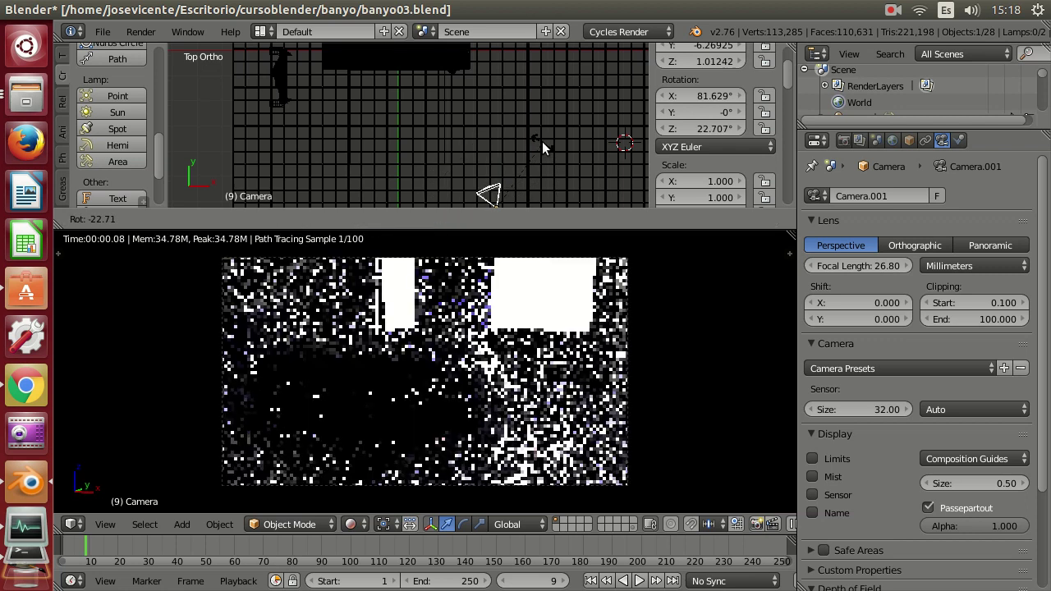
left_click_drag(538, 140, 536, 139)
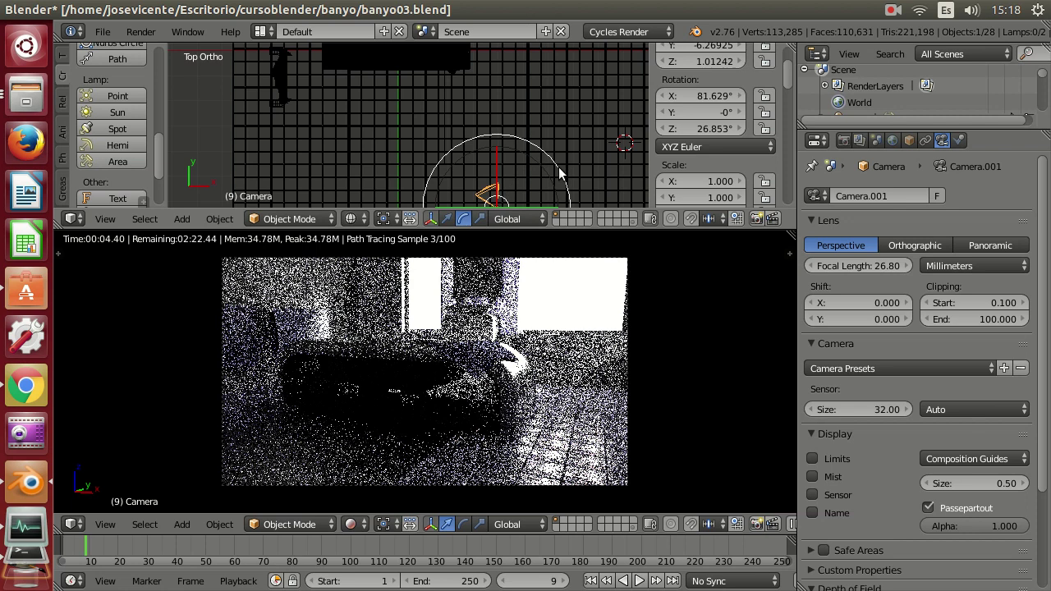
left_click_drag(554, 164, 556, 166)
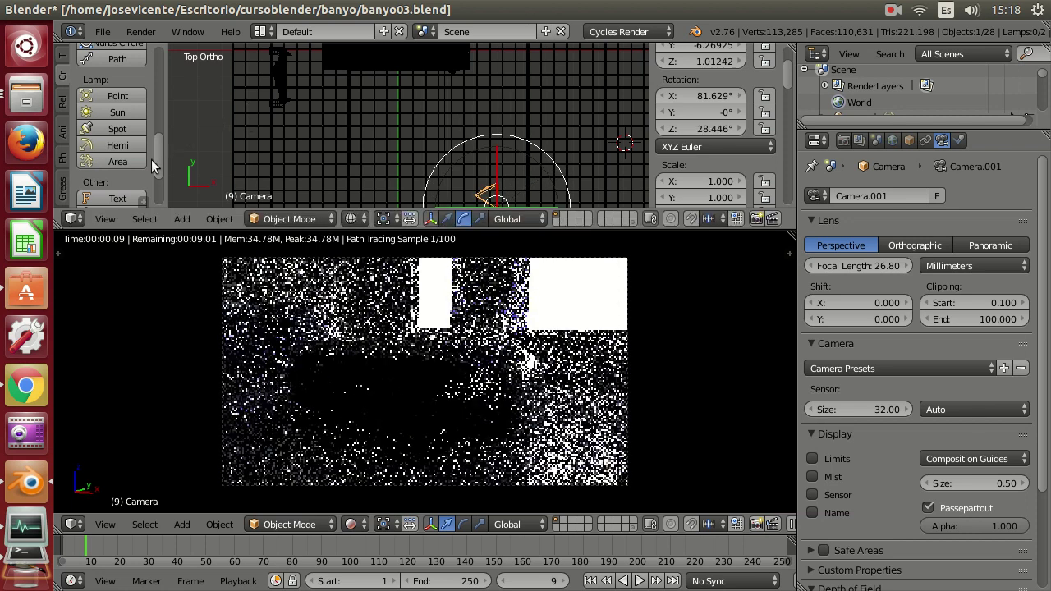
left_click_drag(157, 162, 158, 176)
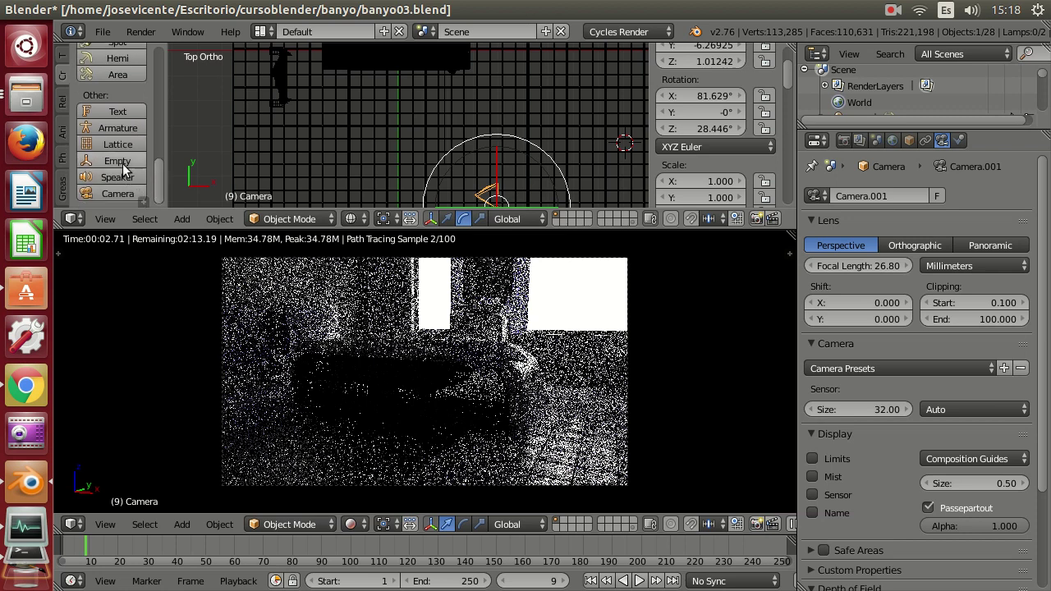
Add a Plain Axes Empty and move it along Y to about -1.714 in front of the camera.
left_click(123, 164)
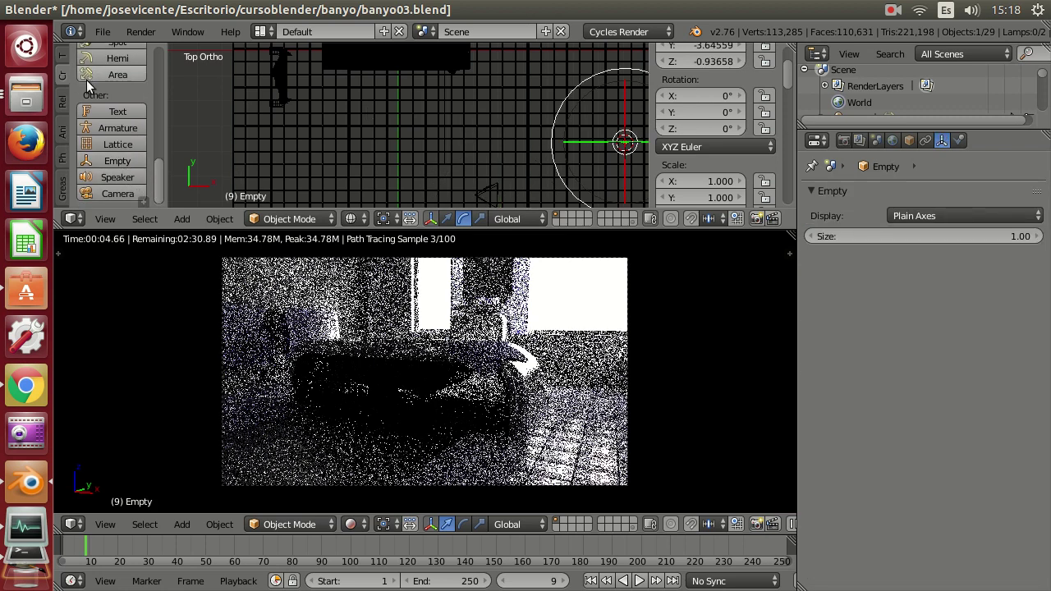
left_click(445, 218)
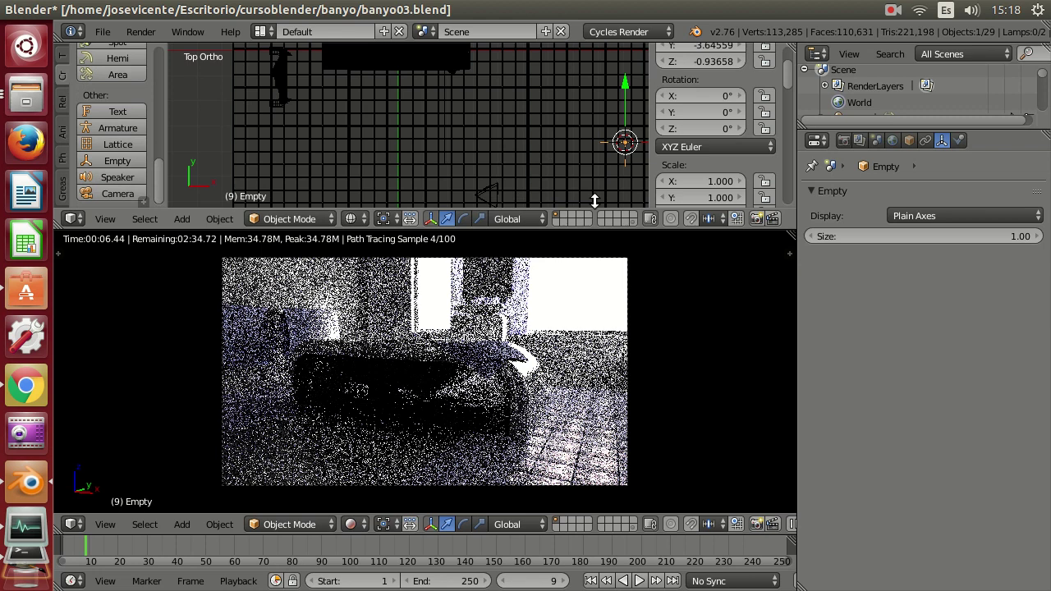
mouse_move(618, 144)
left_mouse_down()
mouse_move(587, 116)
mouse_move(485, 97)
left_mouse_up()
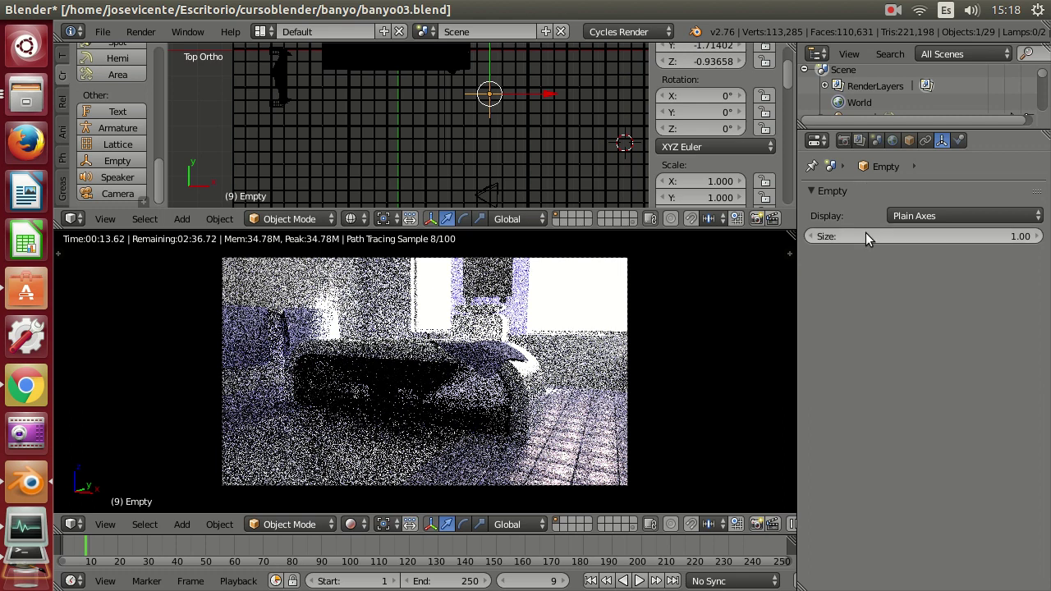
scroll(694, 120, "down", 5)
scroll(694, 121, "down", 1)
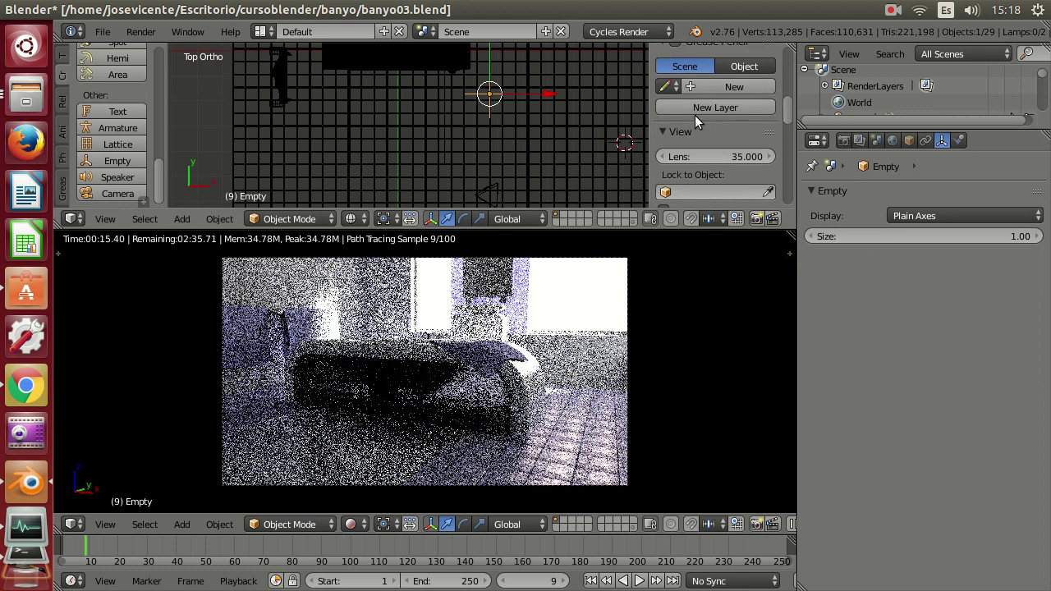
scroll(695, 115, "down", 1)
scroll(706, 125, "down", 2)
Rename the Empty to 'enfoque' and reposition it in the room.
scroll(708, 128, "down", 1)
scroll(710, 129, "down", 1)
scroll(709, 128, "down", 3)
left_click(730, 91)
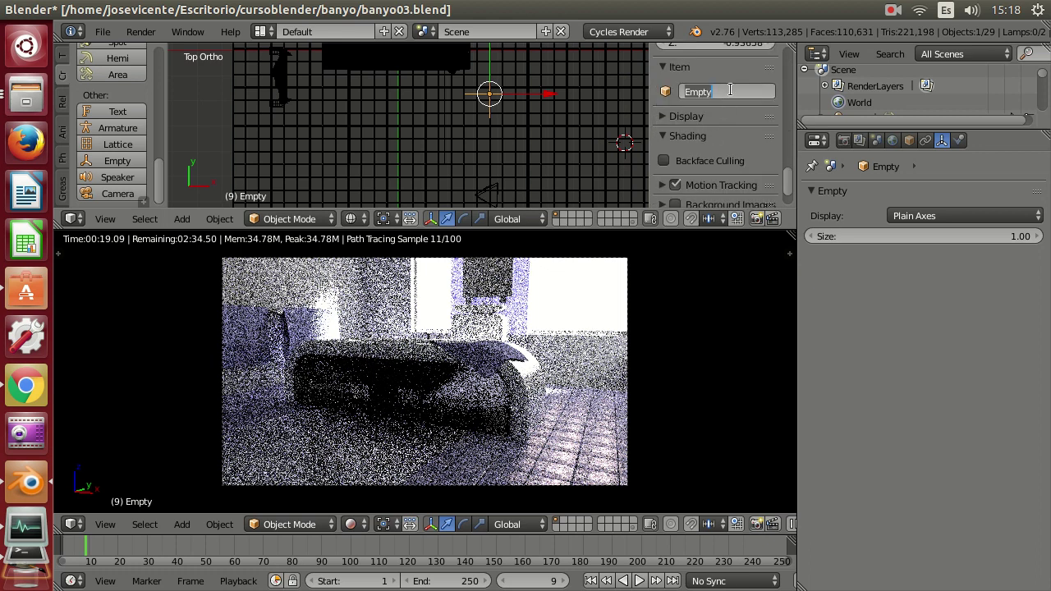
type("enfoque")
key("Return")
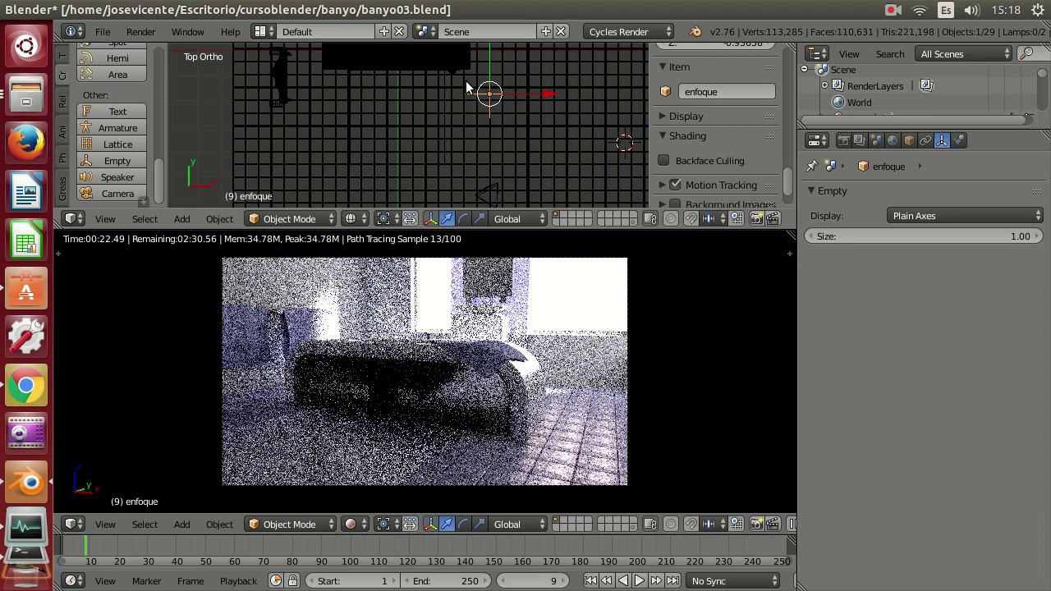
key("g")
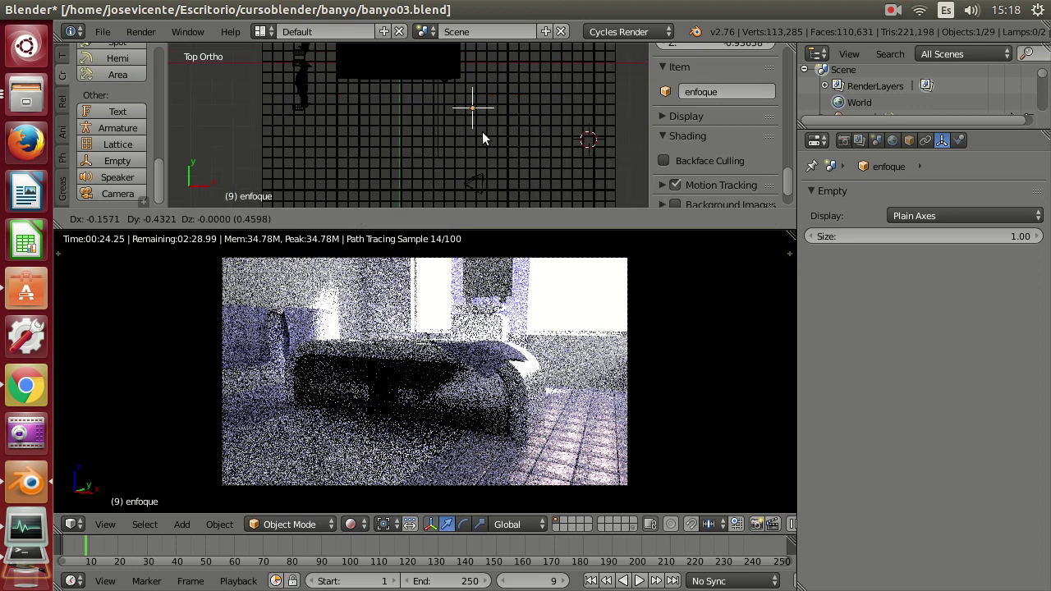
left_click(482, 138)
Set the camera's DOF focus to enfoque with aperture size 0.76.
right_click(478, 185)
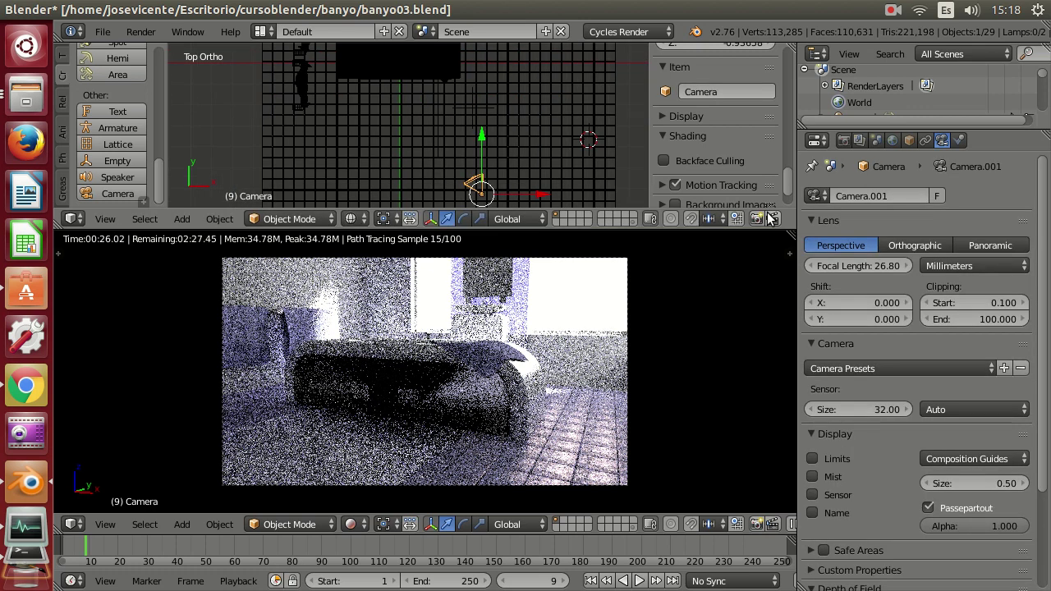
scroll(912, 491, "down", 4)
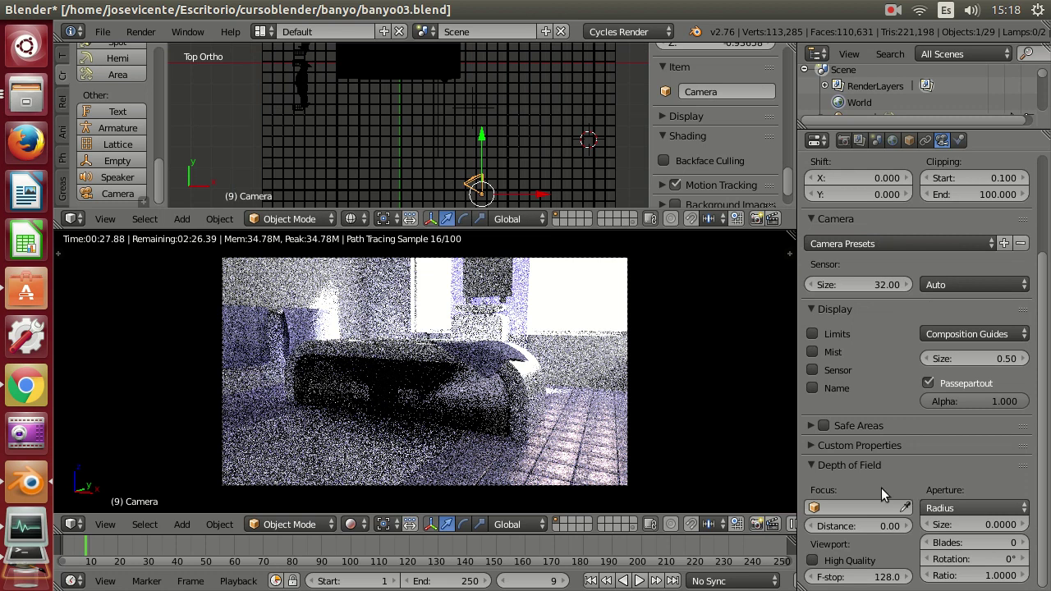
left_click(849, 507)
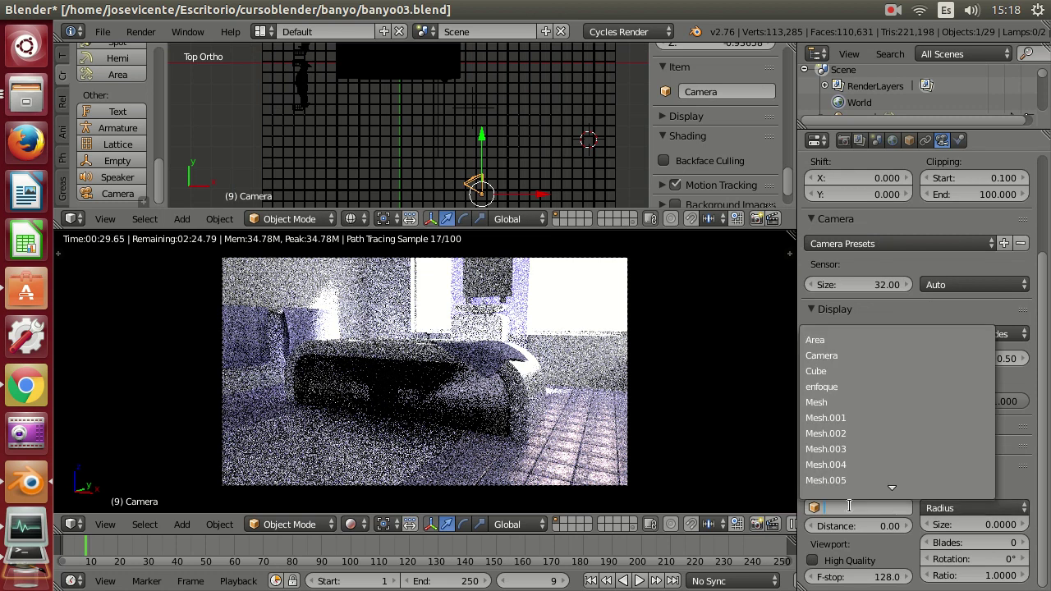
left_click(851, 387)
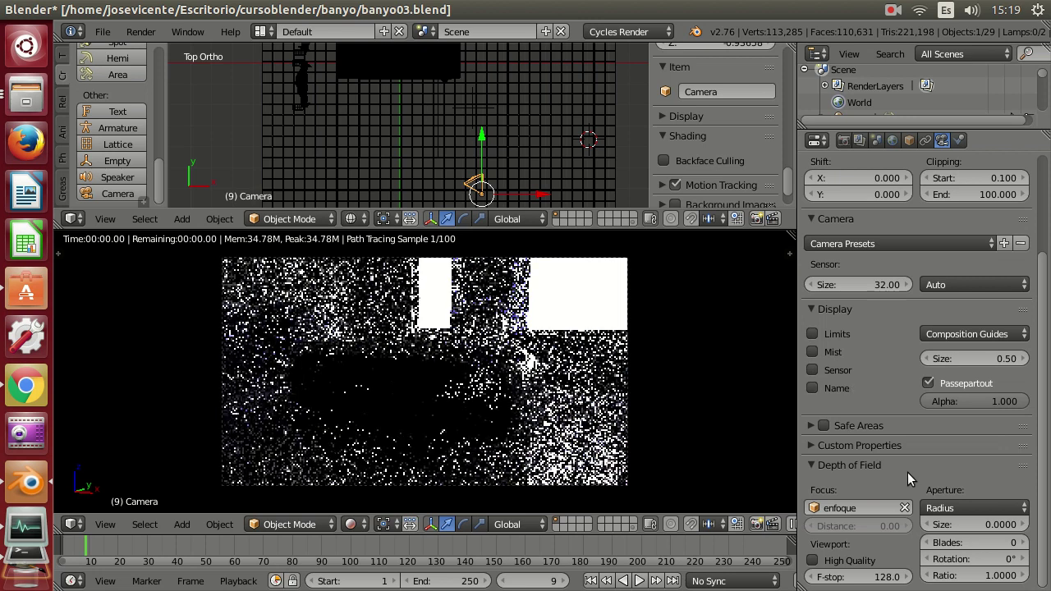
left_click_drag(958, 523, 1020, 524)
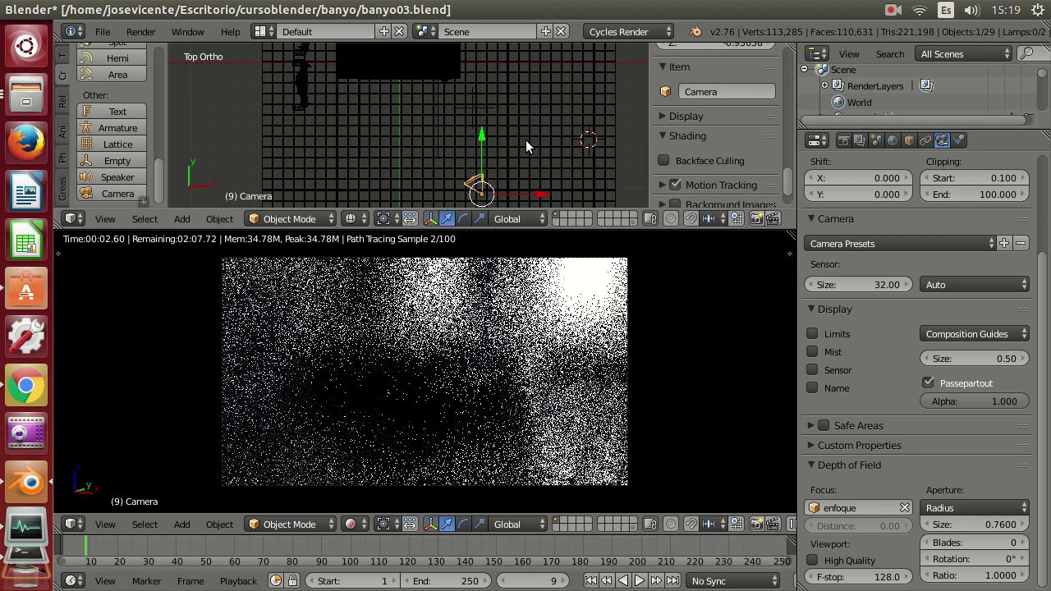
Select the camera and set its aperture size to 0.1.
right_click(473, 112)
right_click(473, 111)
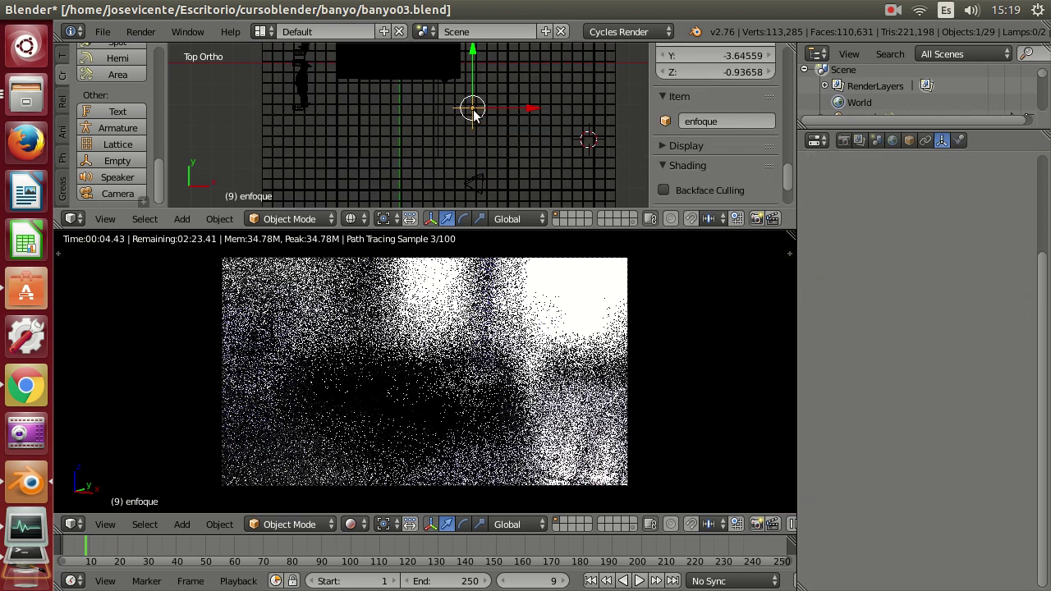
right_click(475, 184)
left_click(992, 529)
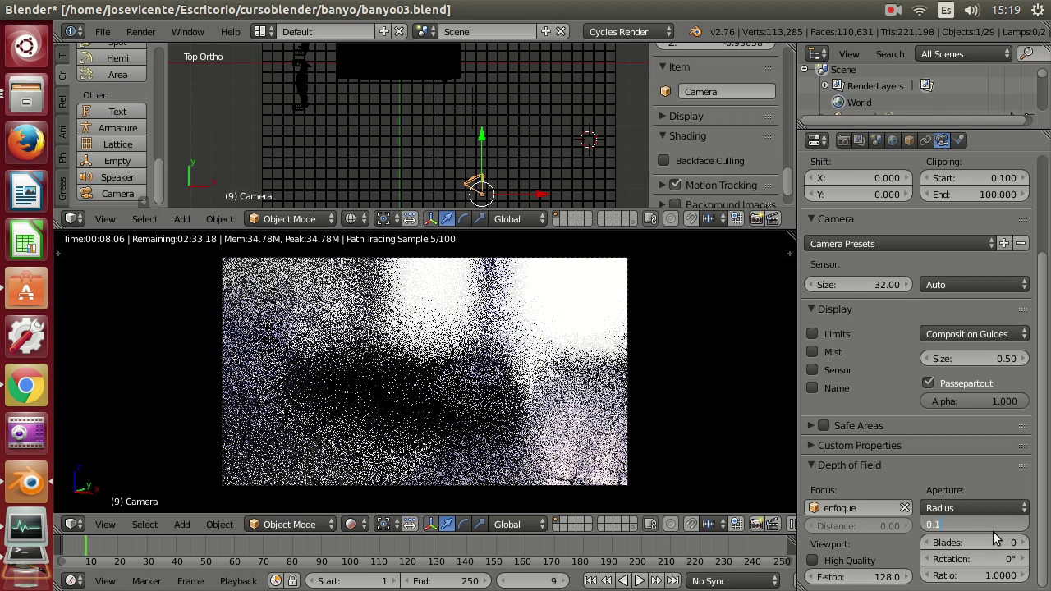
key("Return")
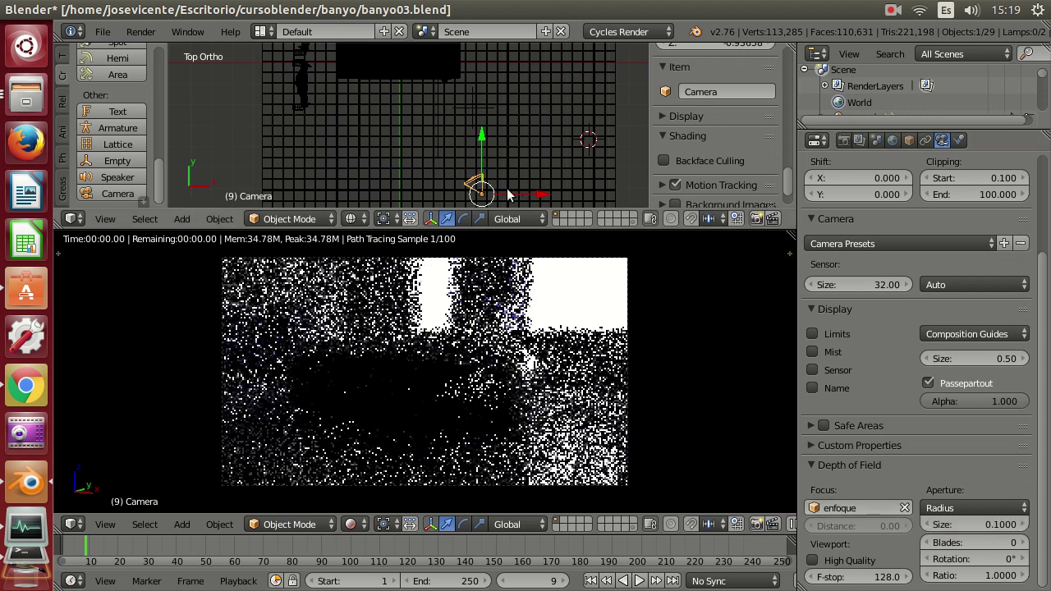
Move the enfoque empty deeper into the room, over the bathtub.
right_click(473, 110)
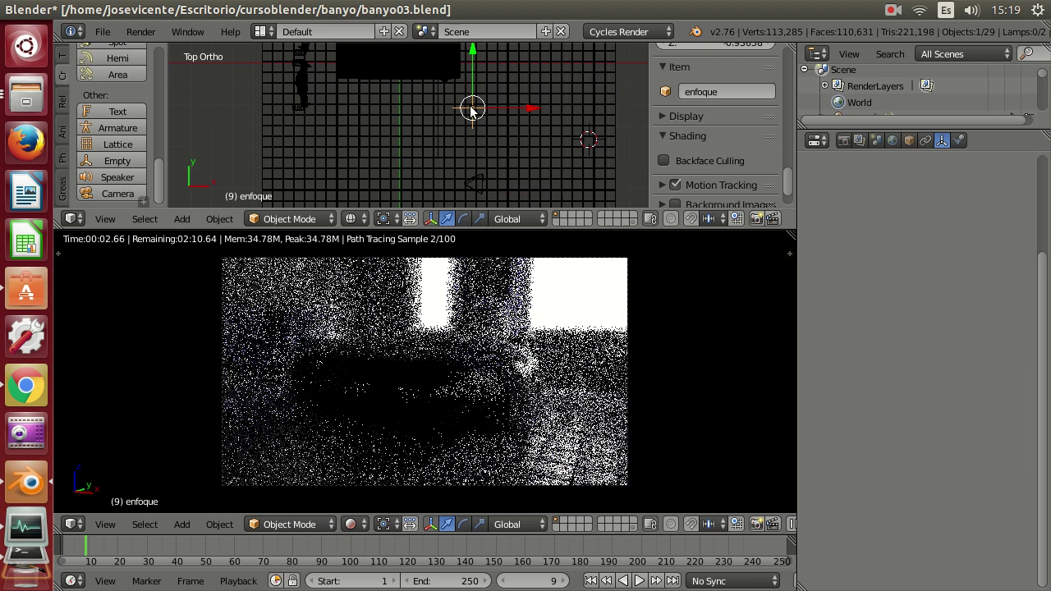
middle_click_drag(472, 110, 477, 150, "shift")
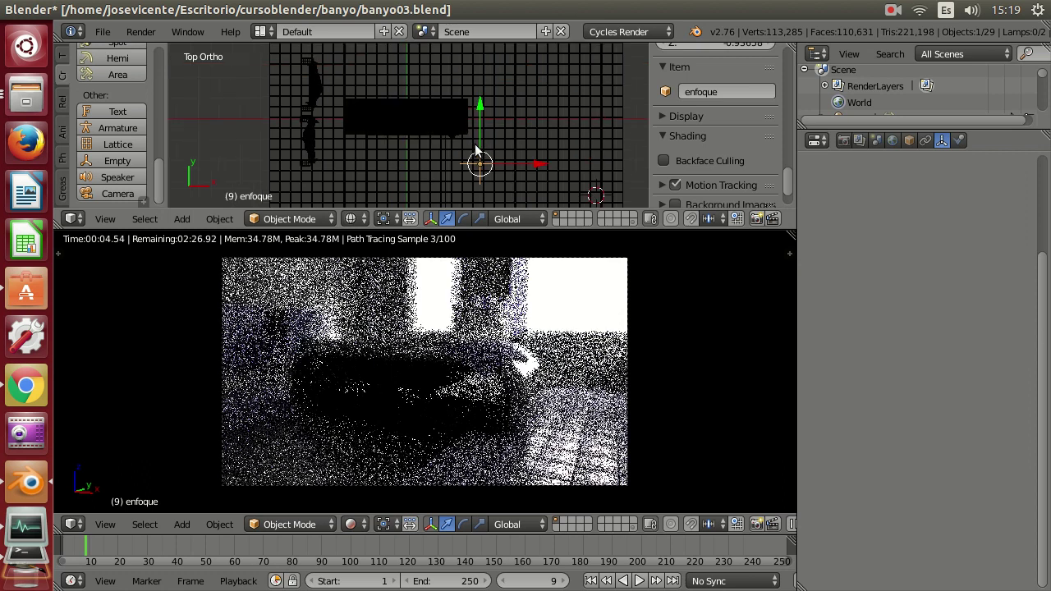
key("g")
left_click(438, 96)
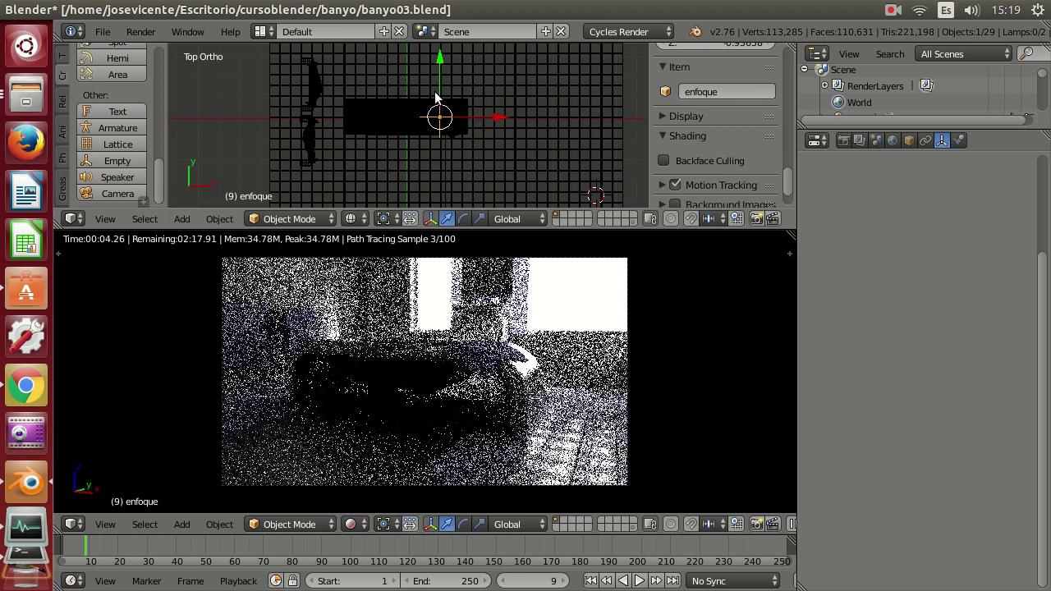
key("g")
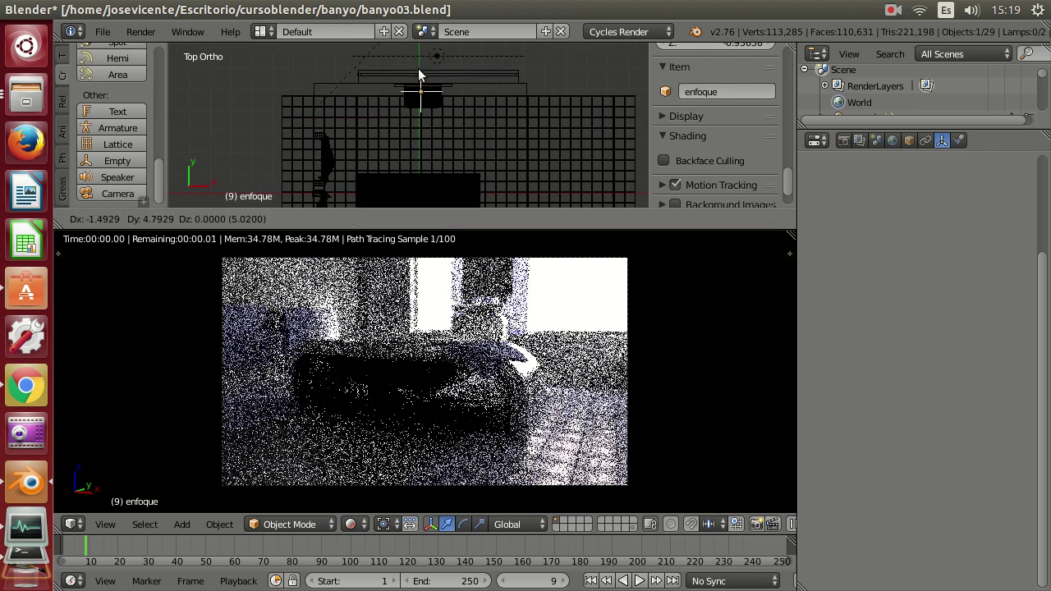
left_click(418, 72)
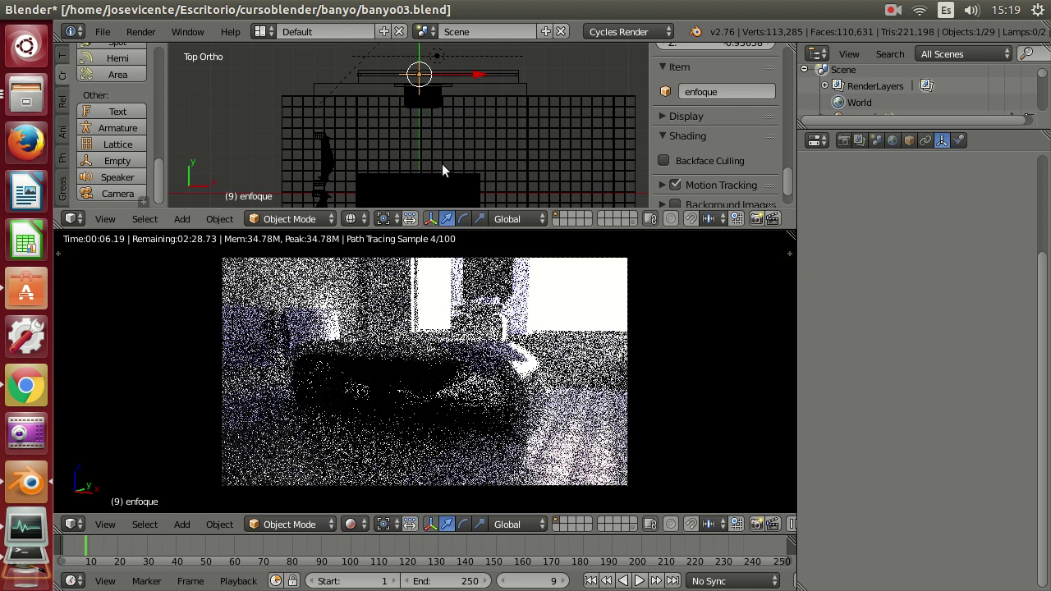
key("g")
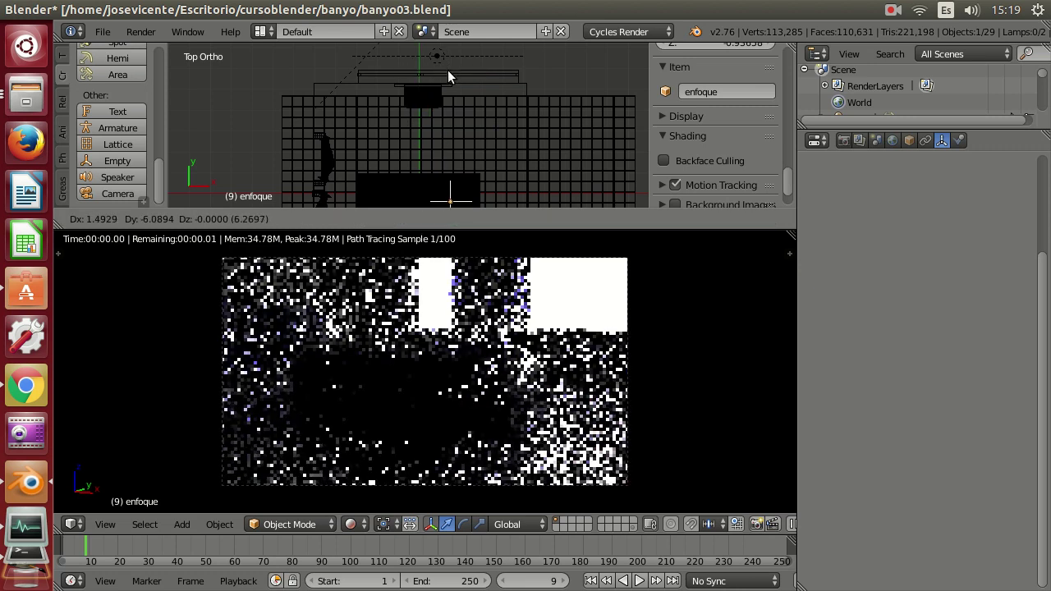
left_click(446, 63)
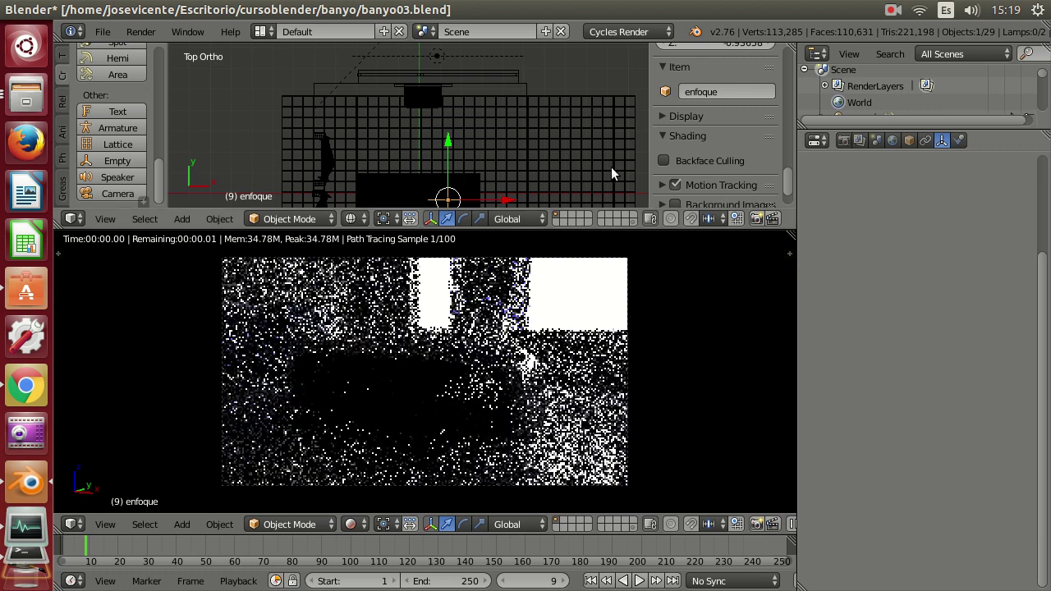
Reselect the camera and re-confirm the 0.1 aperture size.
mouse_move(535, 178)
middle_mouse_down("shift")
mouse_move(487, 115)
mouse_move(518, 131)
mouse_move(522, 113)
middle_mouse_up("shift")
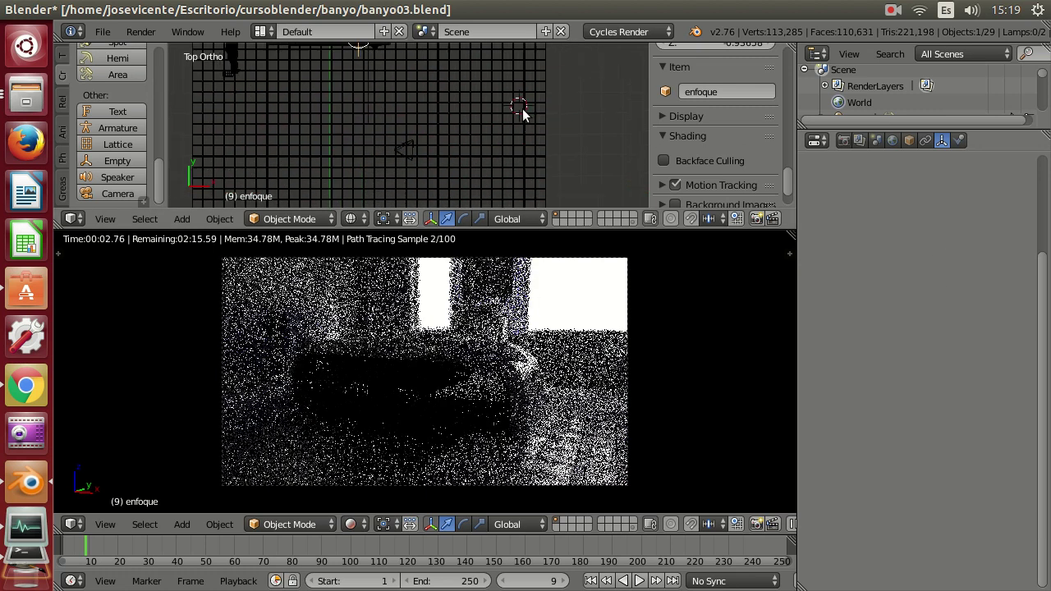
right_click(410, 149)
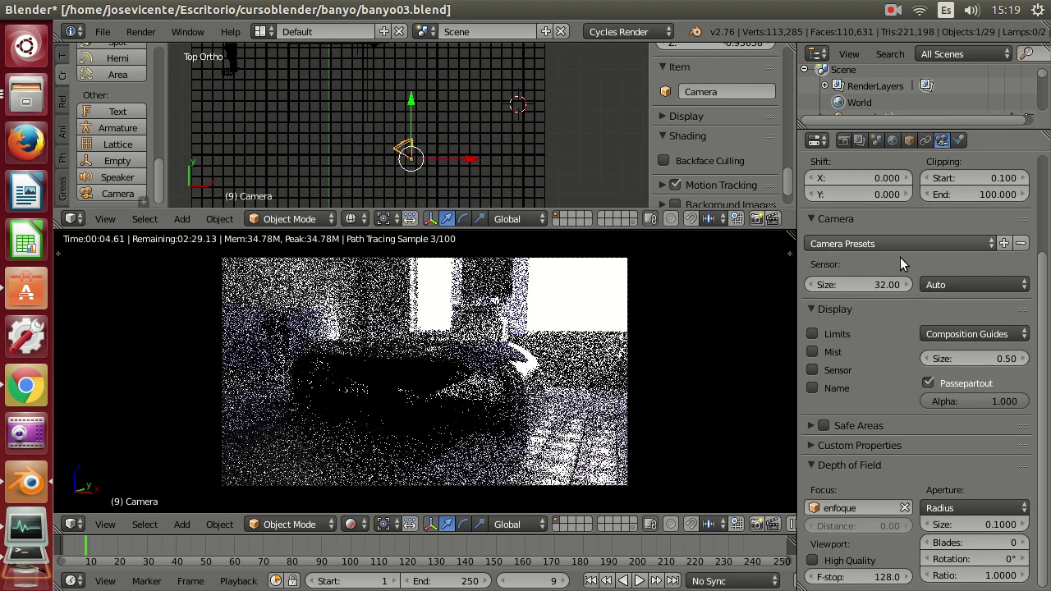
left_click(993, 524)
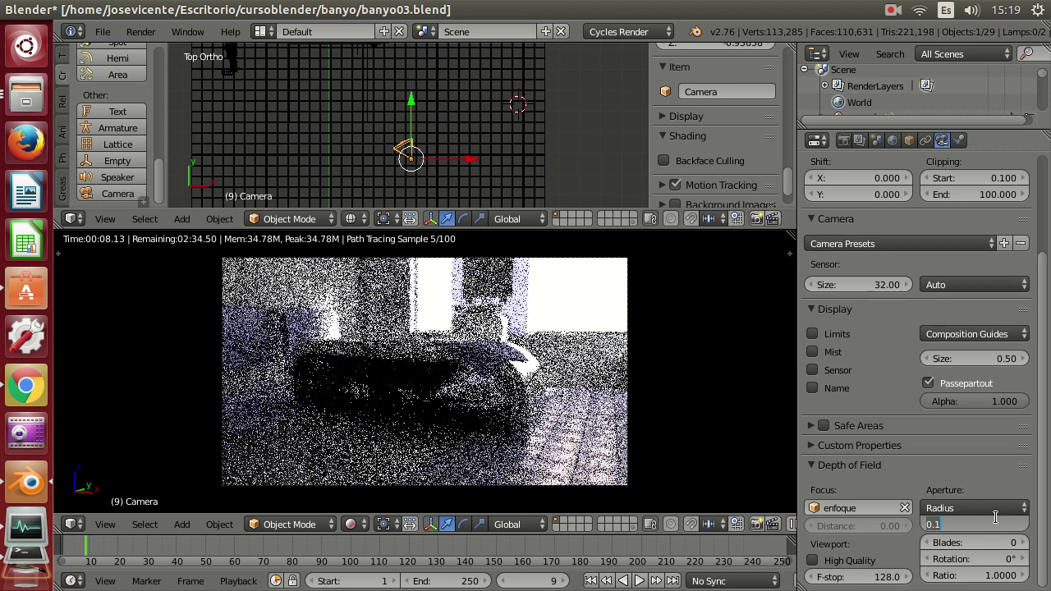
key("Return")
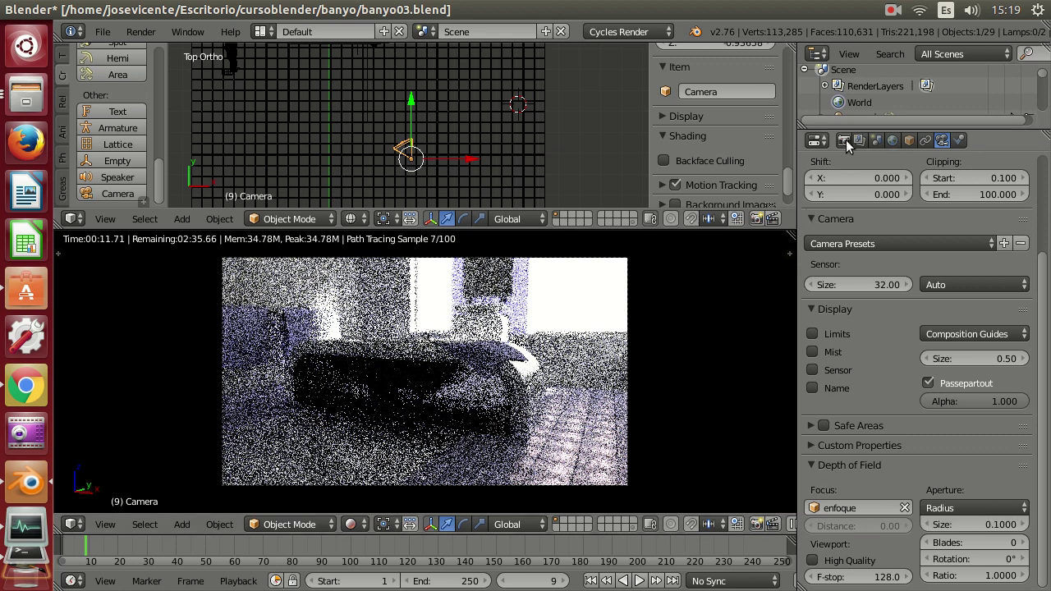
Switch the Cycles render device from CPU to GPU Compute.
left_click(844, 141)
left_click(941, 277)
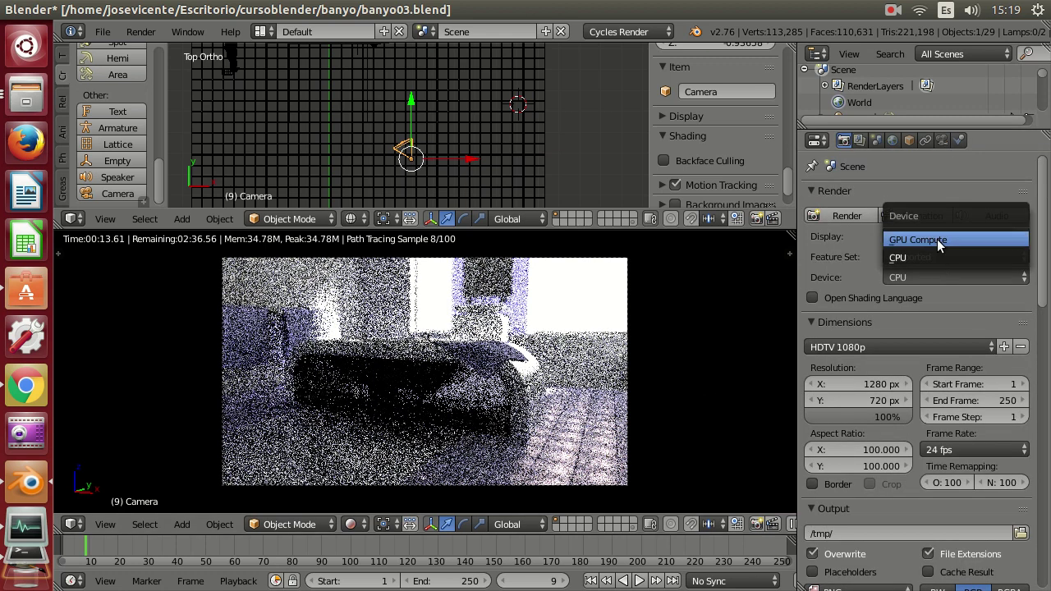
left_click(937, 240)
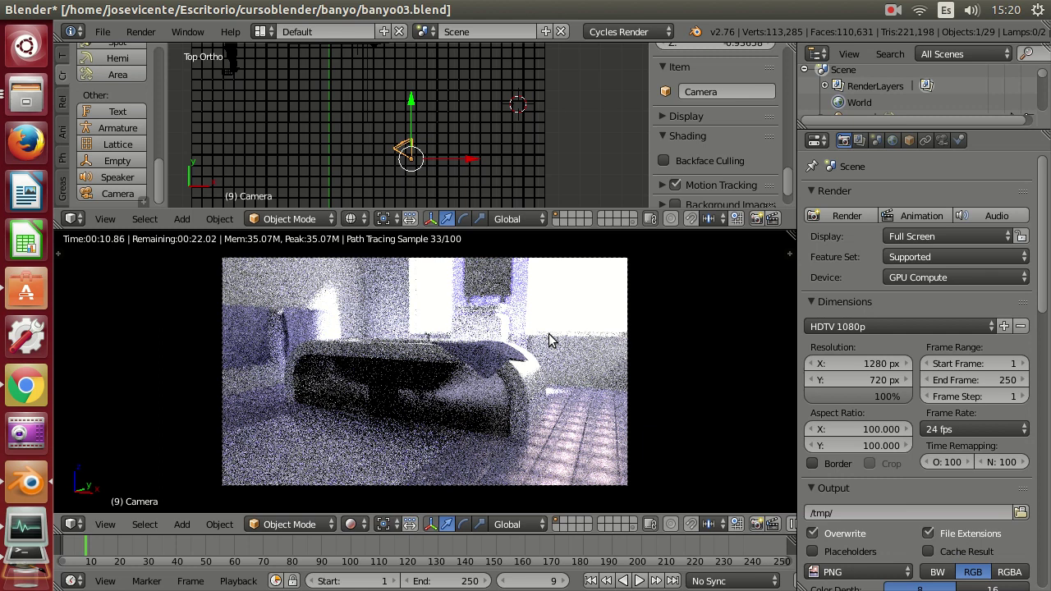
left_click(529, 145)
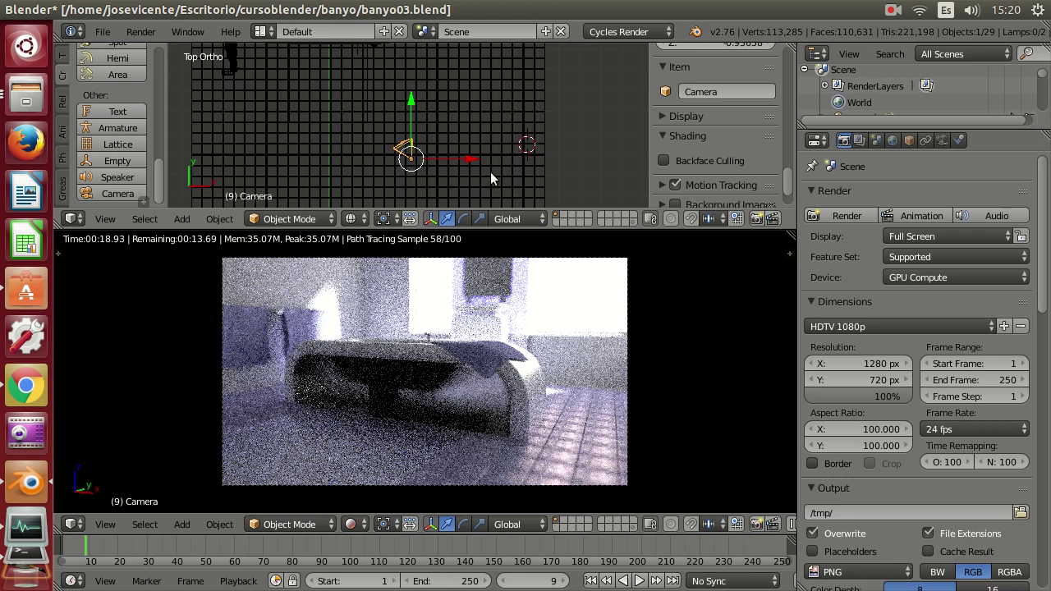
left_click(490, 135)
left_click(106, 219)
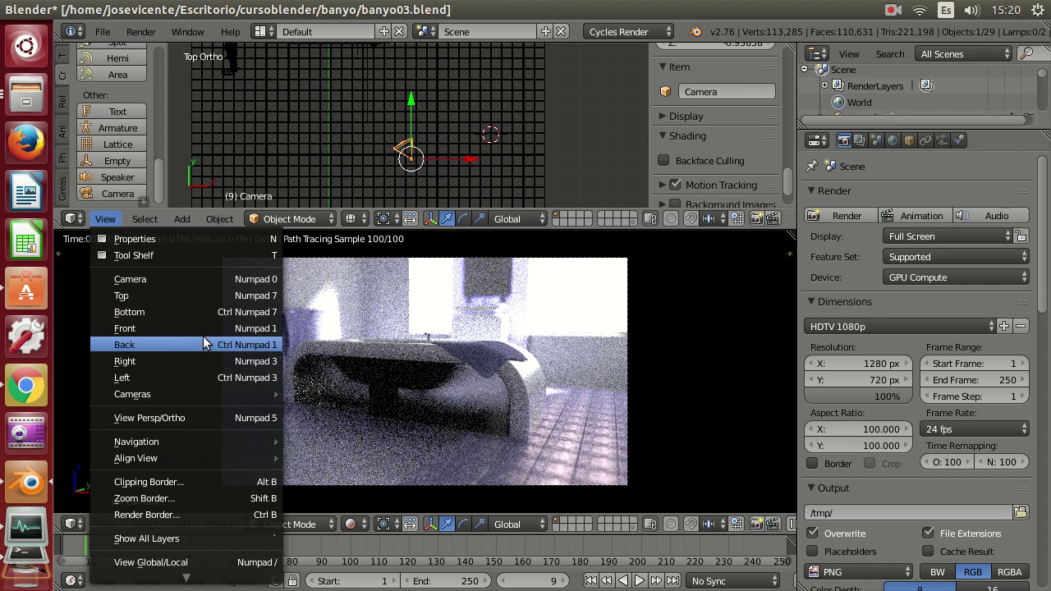
Show the upper view from the front and nudge the camera up along Z only.
left_click(204, 330)
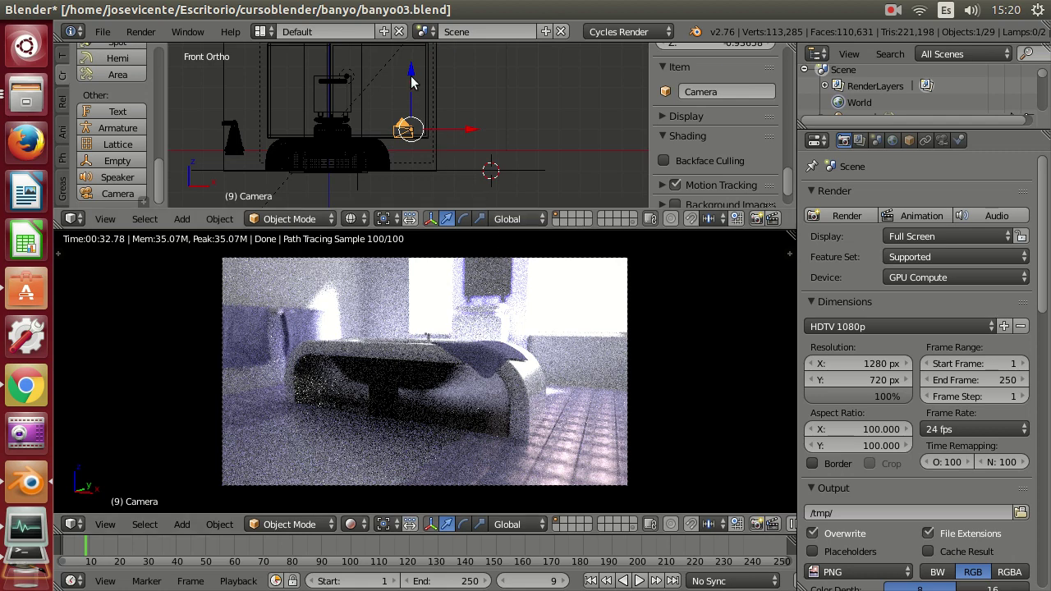
key("g")
key("z")
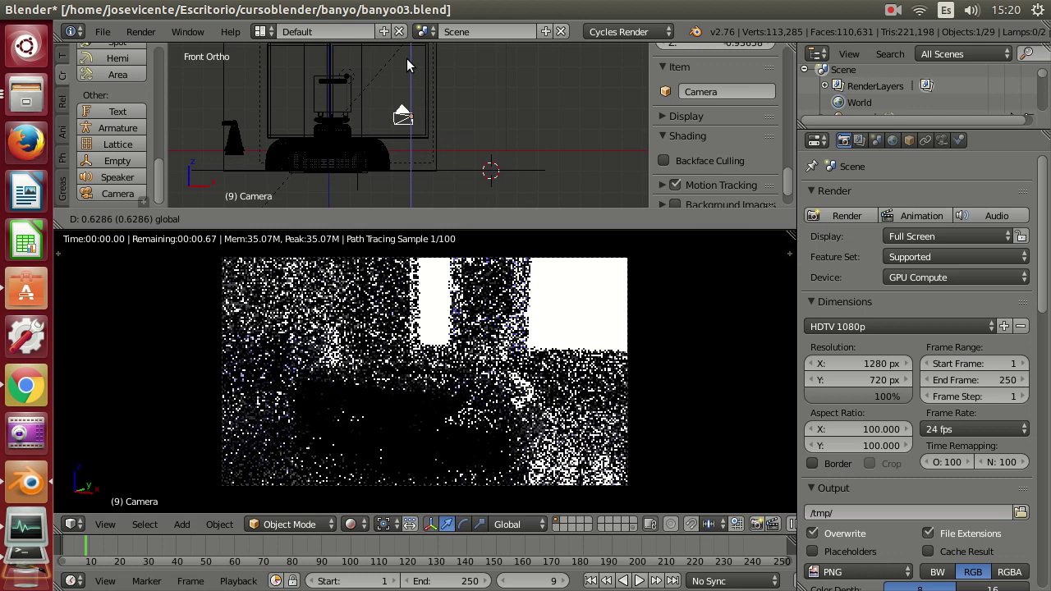
left_click(407, 61)
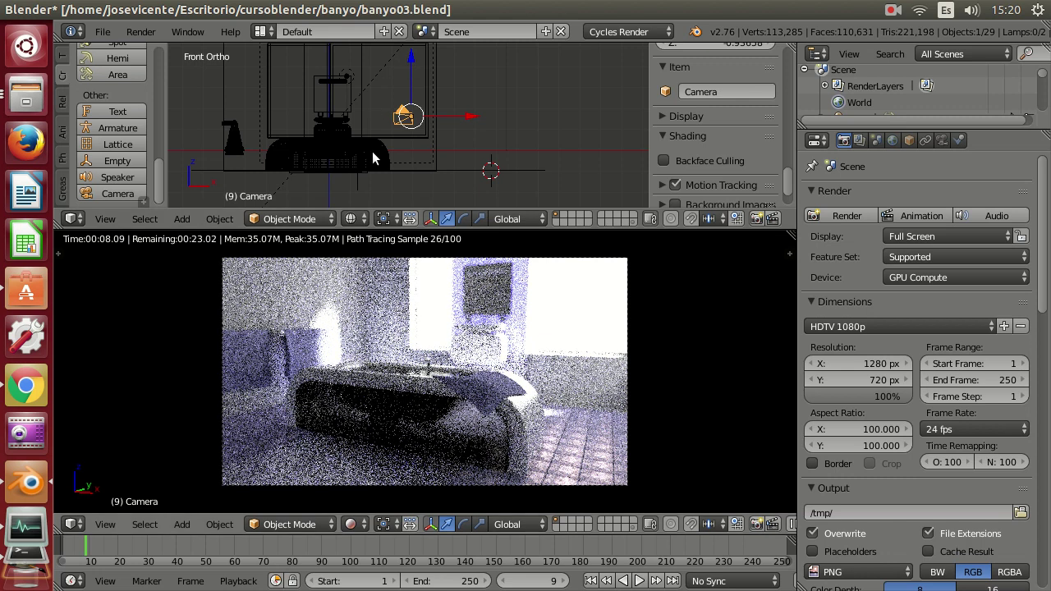
right_click(350, 99)
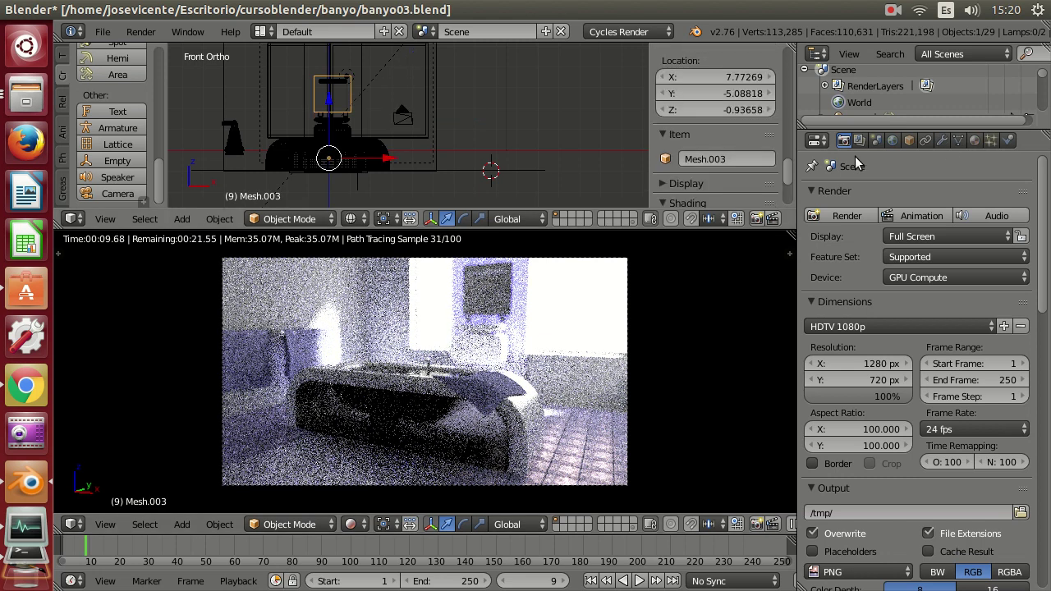
Set cromado Roughness to 0, then give Mesh.021 a new Emission material of strength 1.0.
left_click(976, 140)
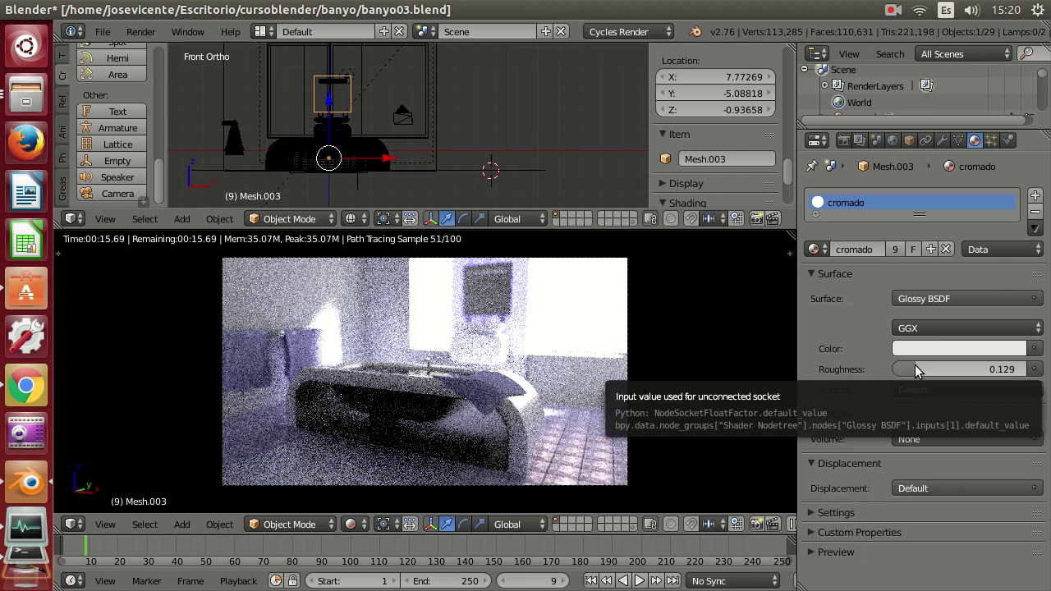
left_click_drag(915, 369, 895, 368)
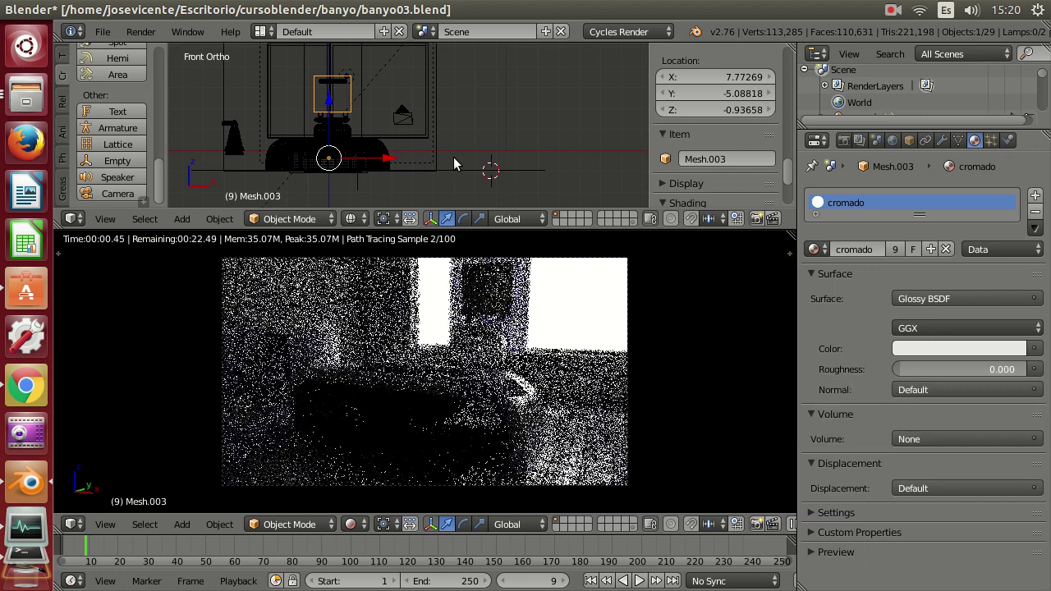
right_click(341, 90)
right_click(335, 81)
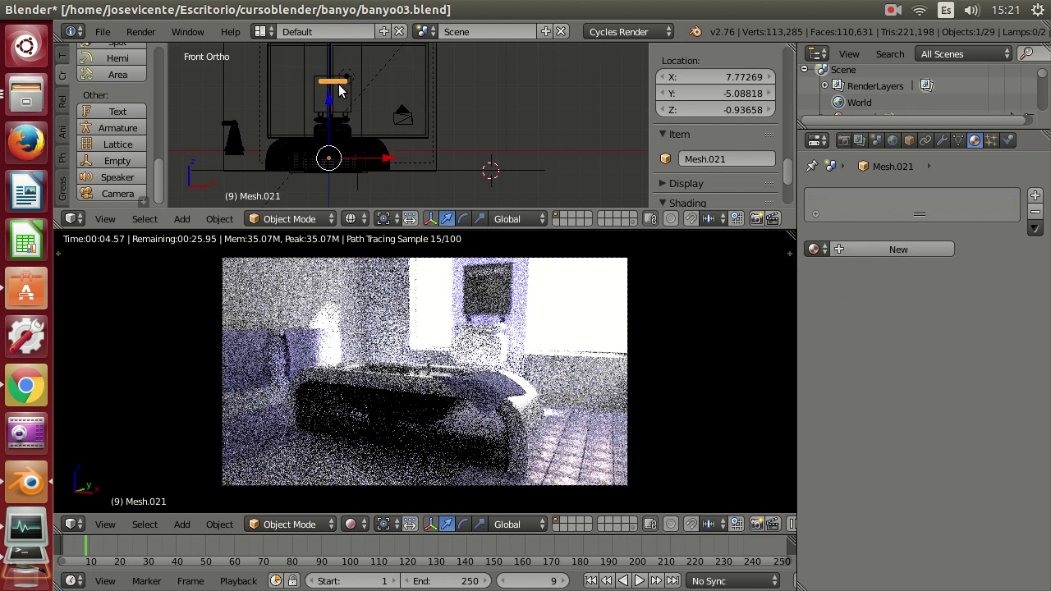
left_click(876, 252)
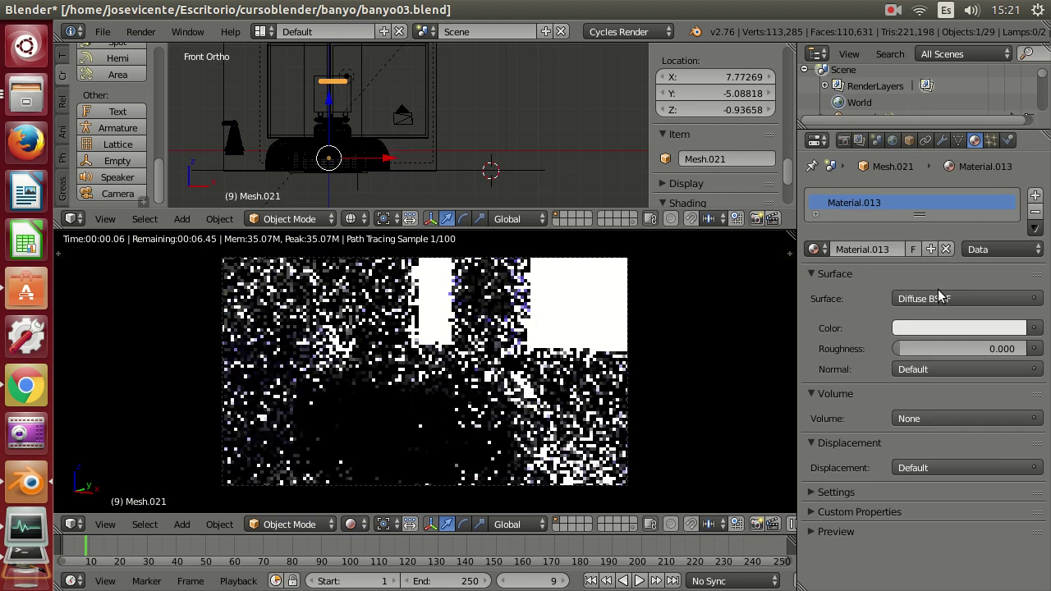
left_click(931, 298)
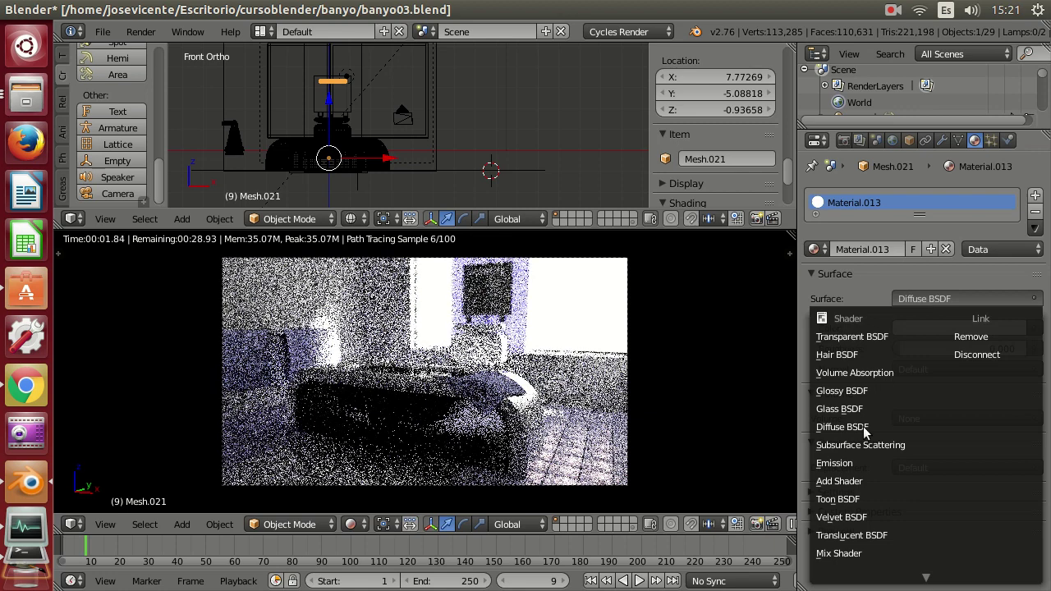
left_click(847, 465)
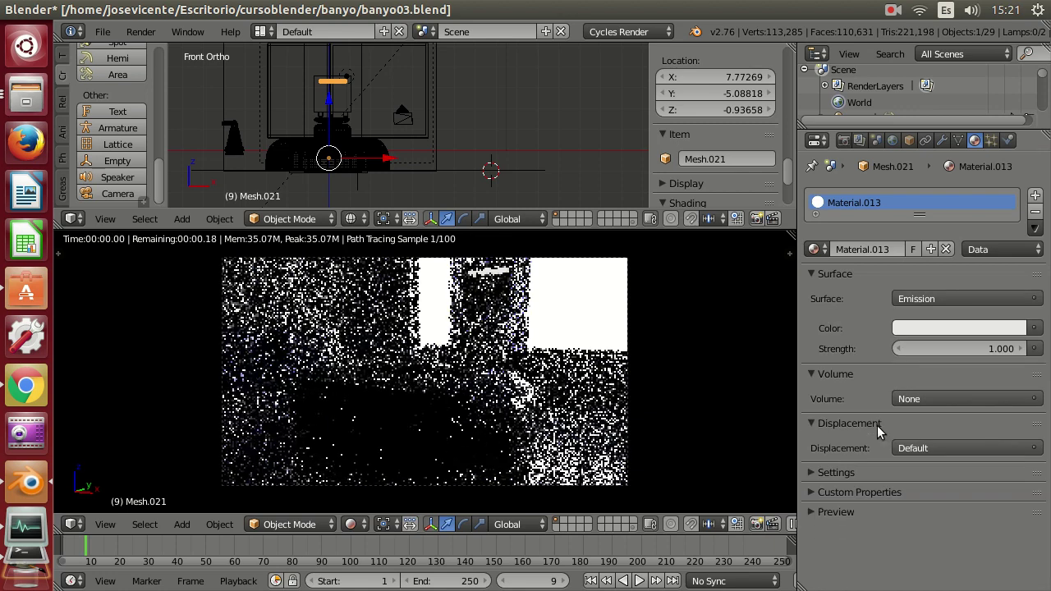
left_click(963, 348)
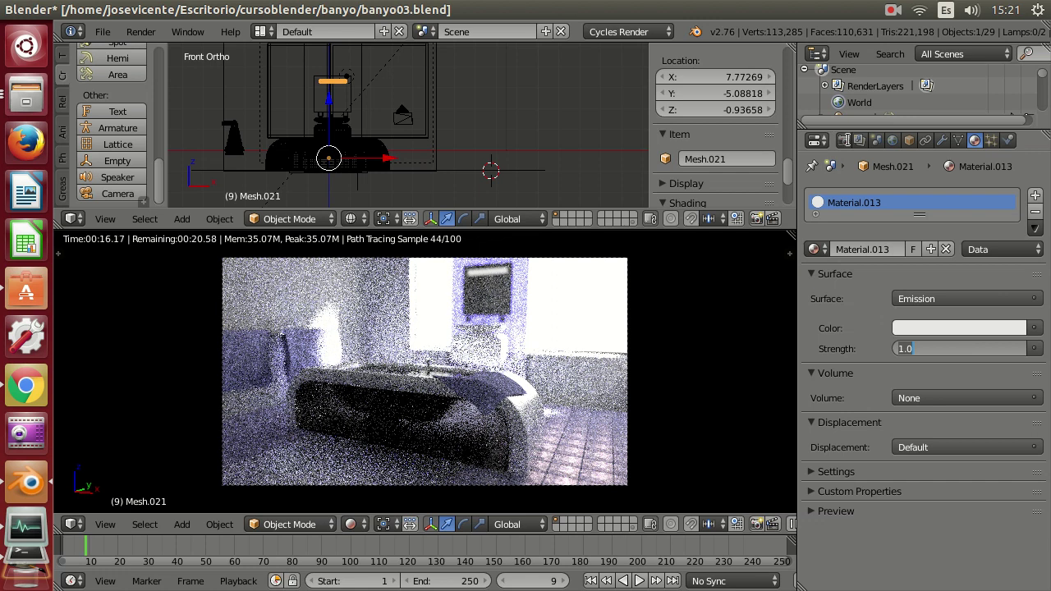
key("Return")
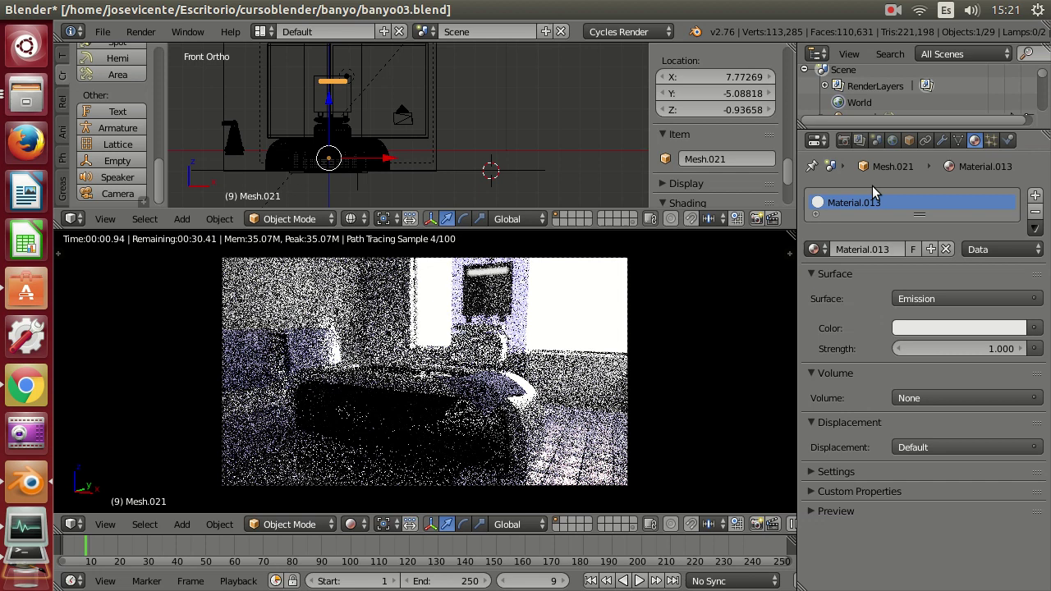
Raise the Cycles Preview samples in Render Sampling from 100 to 10000.
left_click(845, 139)
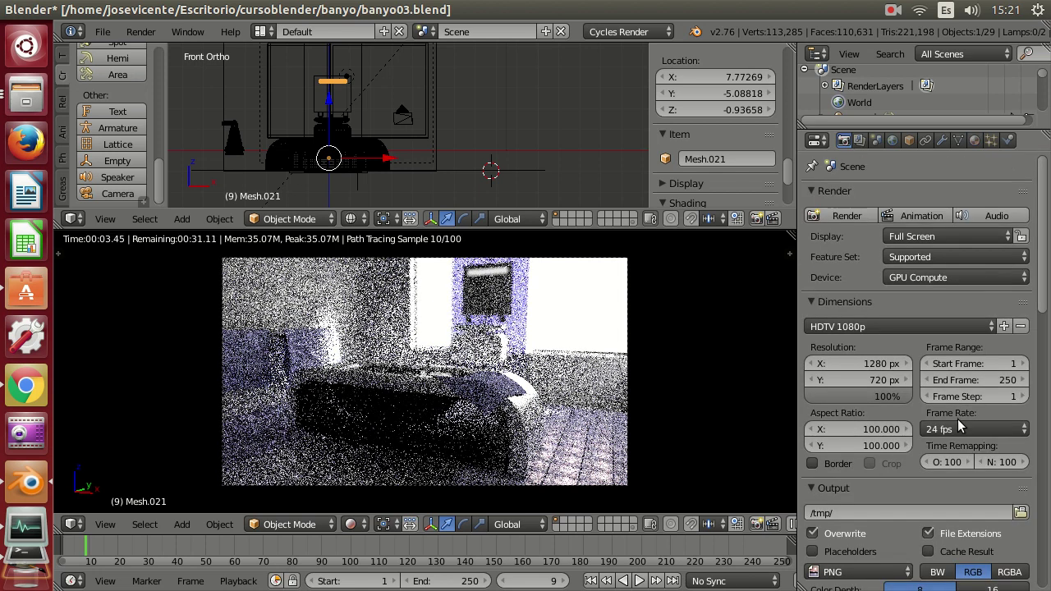
scroll(963, 424, "down", 7)
scroll(963, 424, "down", 1)
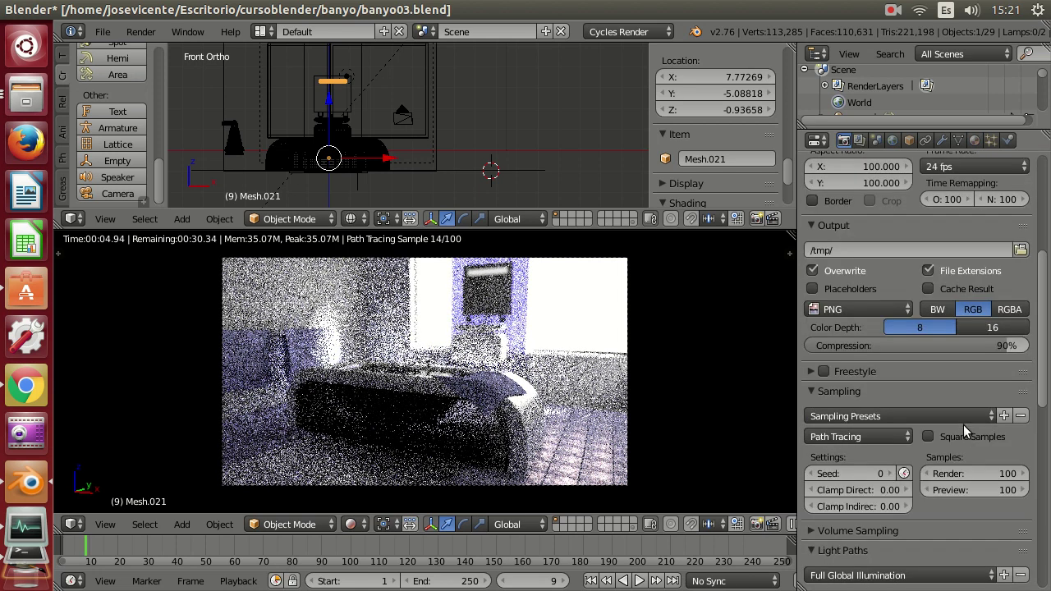
scroll(963, 425, "down", 2)
left_click(963, 428)
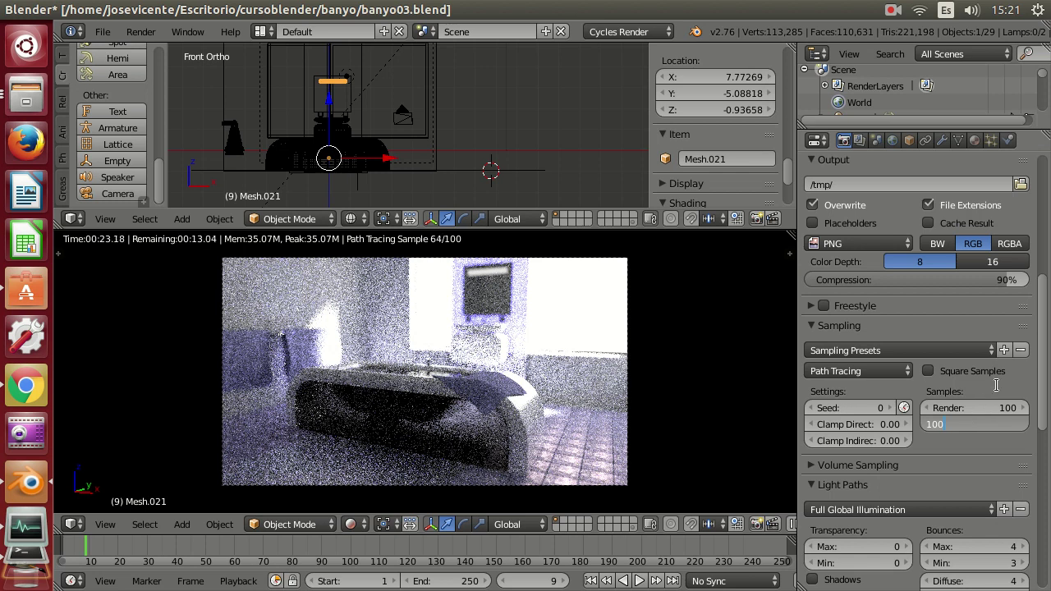
key("Return")
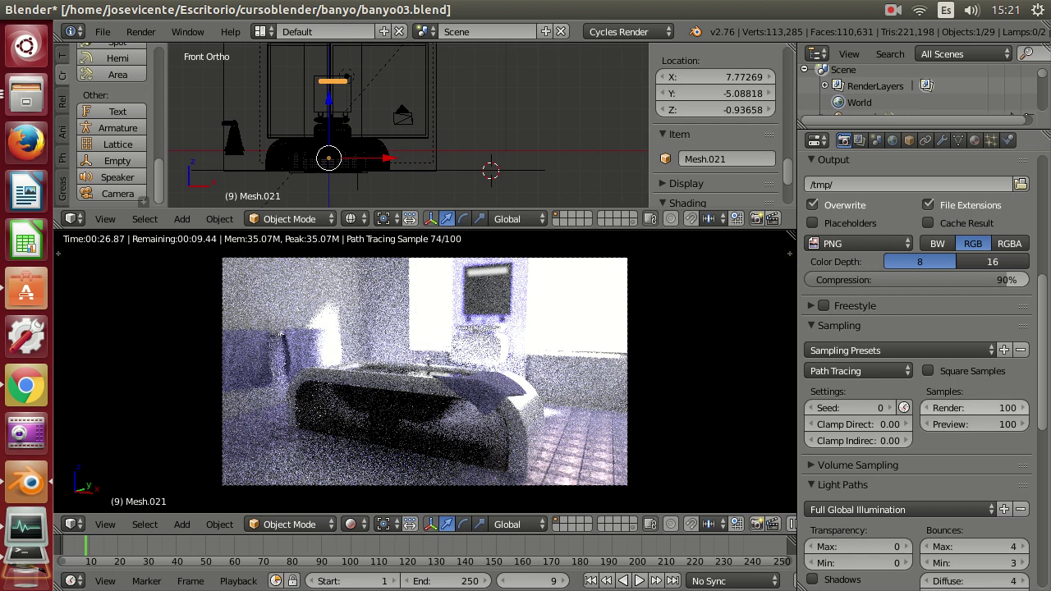
left_click(946, 424)
type("1000")
key("Return")
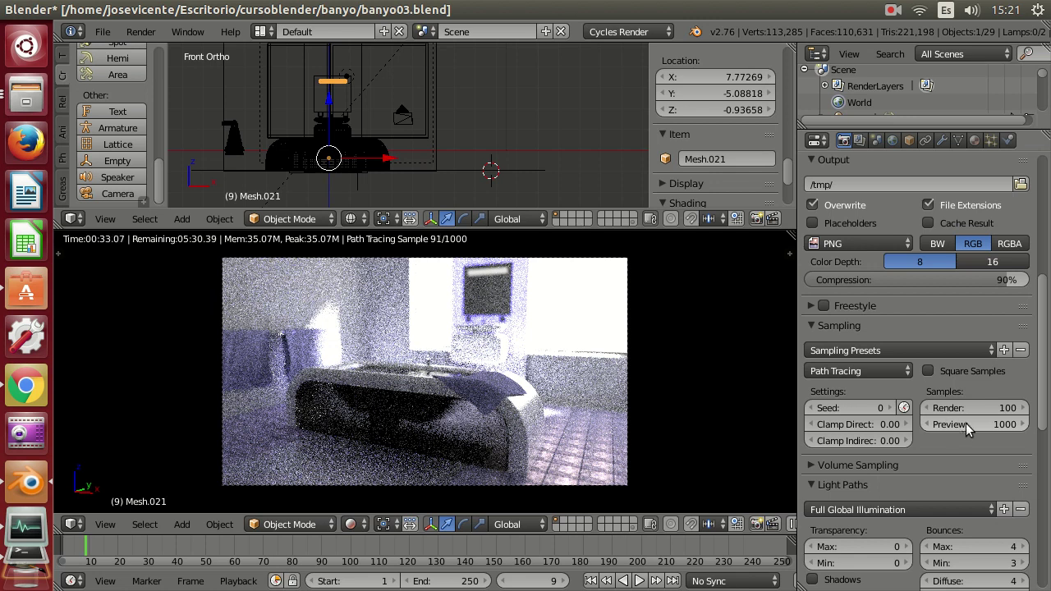
left_click(971, 423)
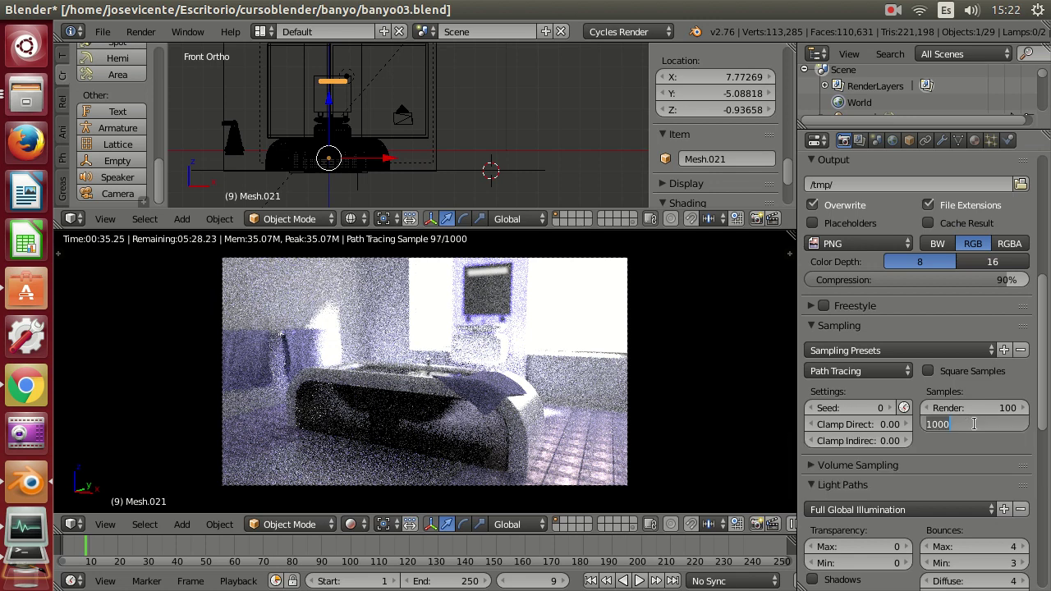
type("0")
key("Return")
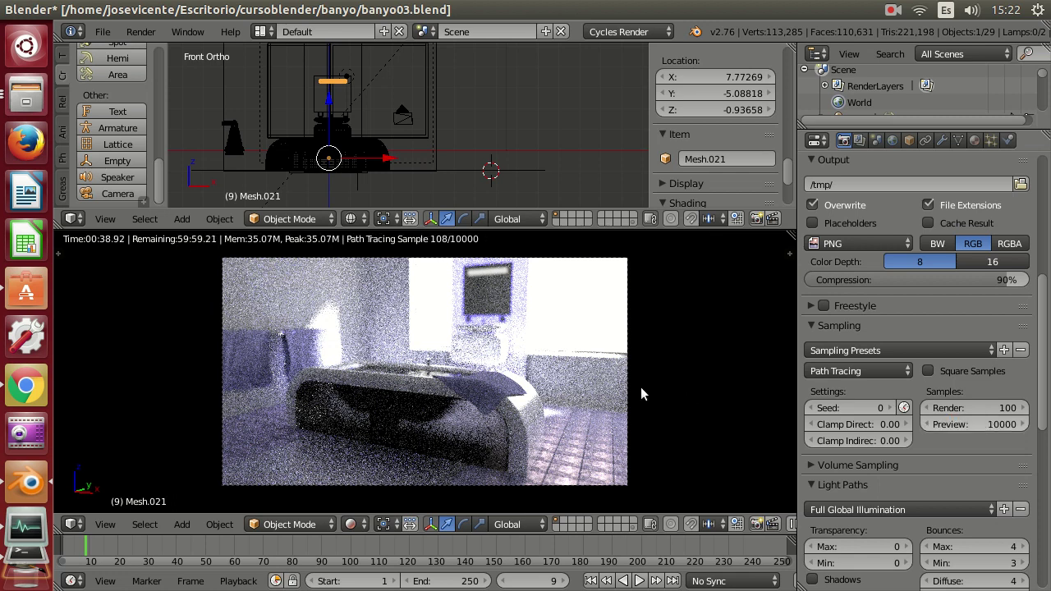
Enlarge the rendered bathroom view by shrinking the upper area and zooming in.
left_click_drag(538, 228, 542, 145)
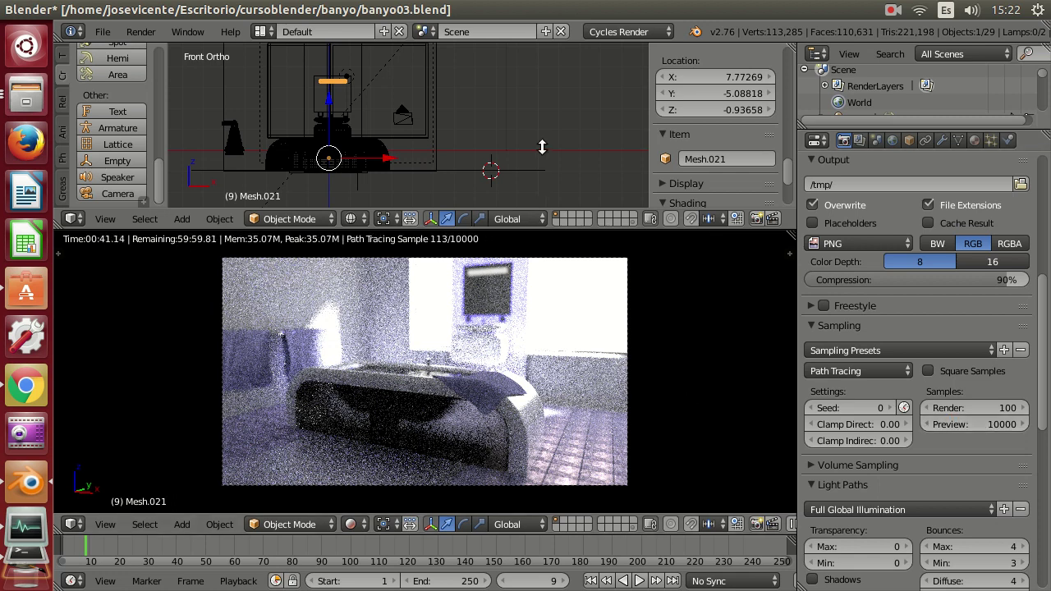
scroll(498, 327, "up", 1)
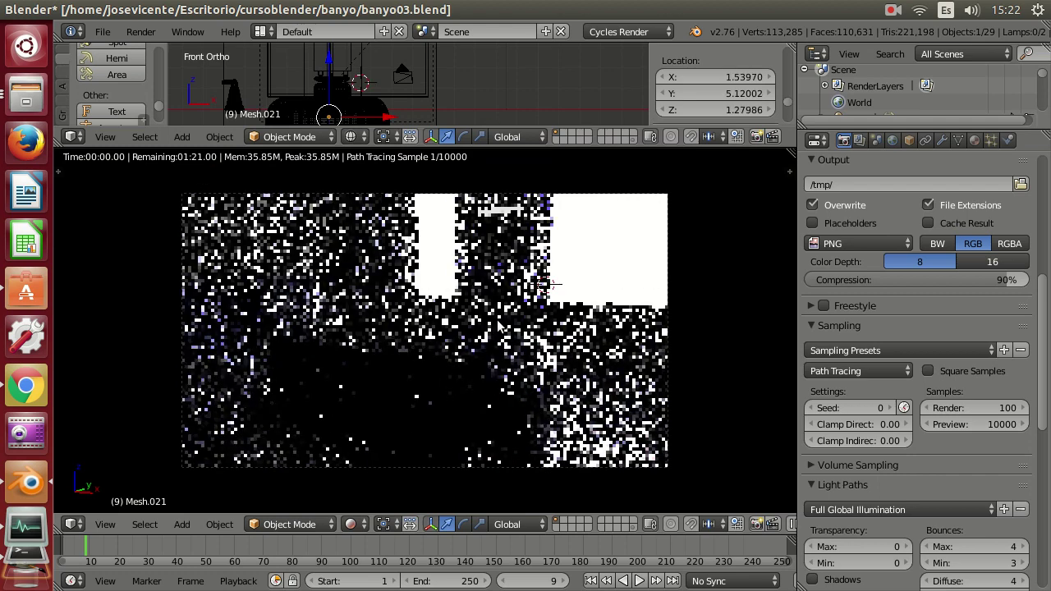
scroll(498, 327, "up", 1)
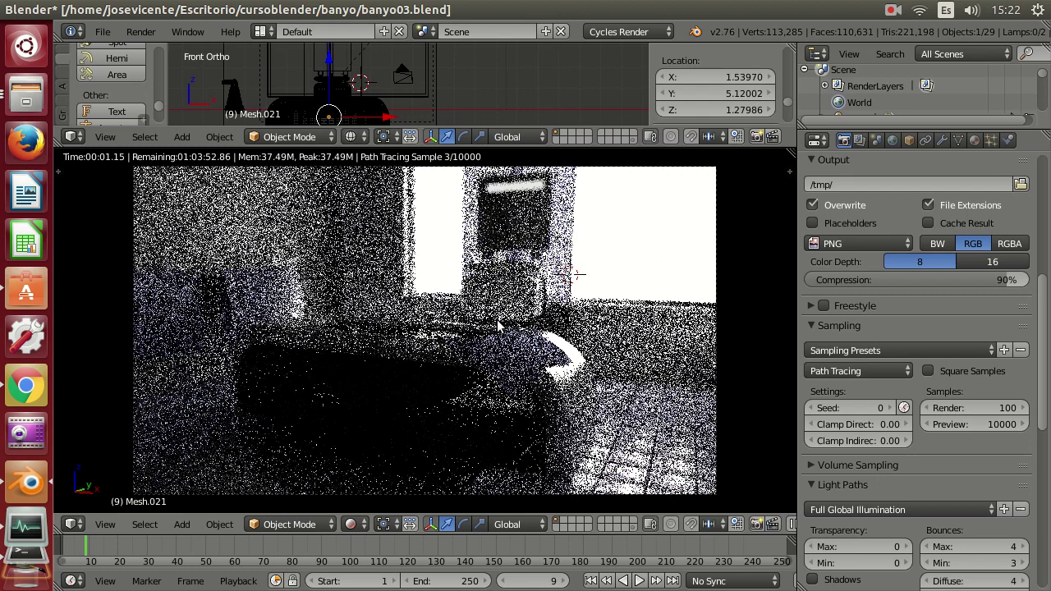